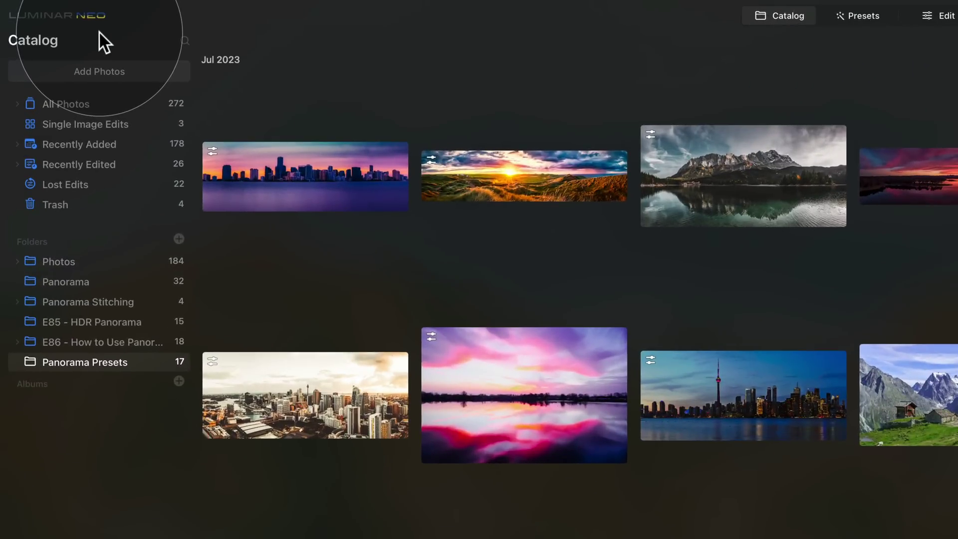
View Luminar Neo's version information, then check for updates to get the 1.12.0 offer.
click(54, 16)
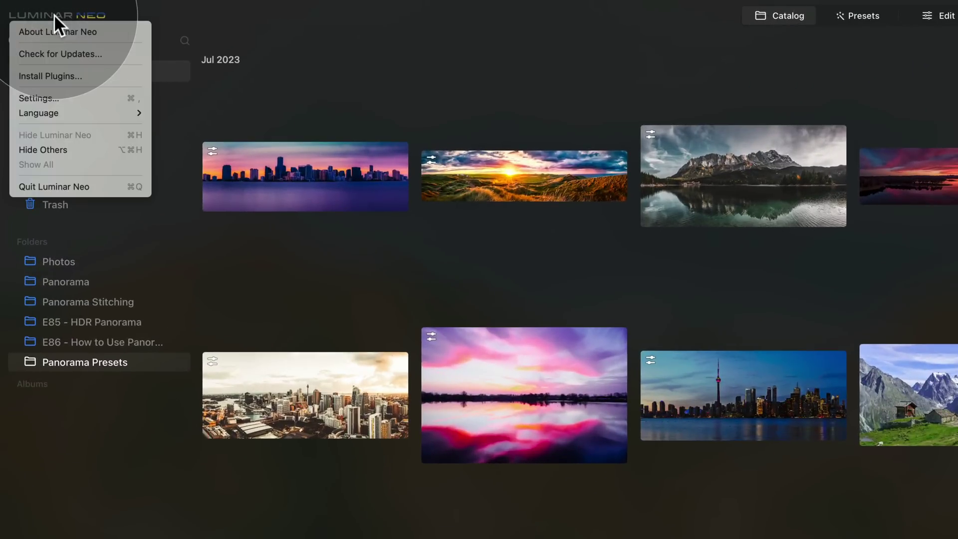
click(123, 30)
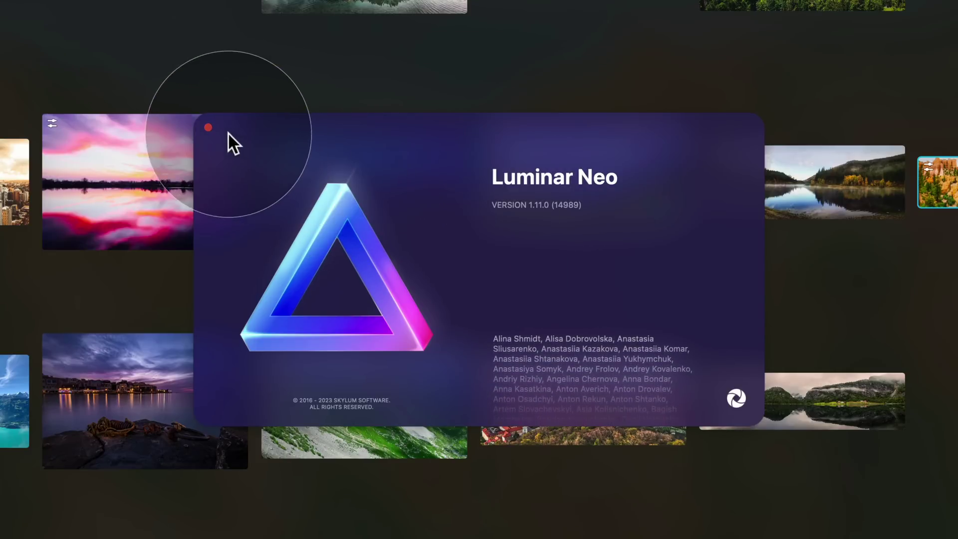
click(207, 127)
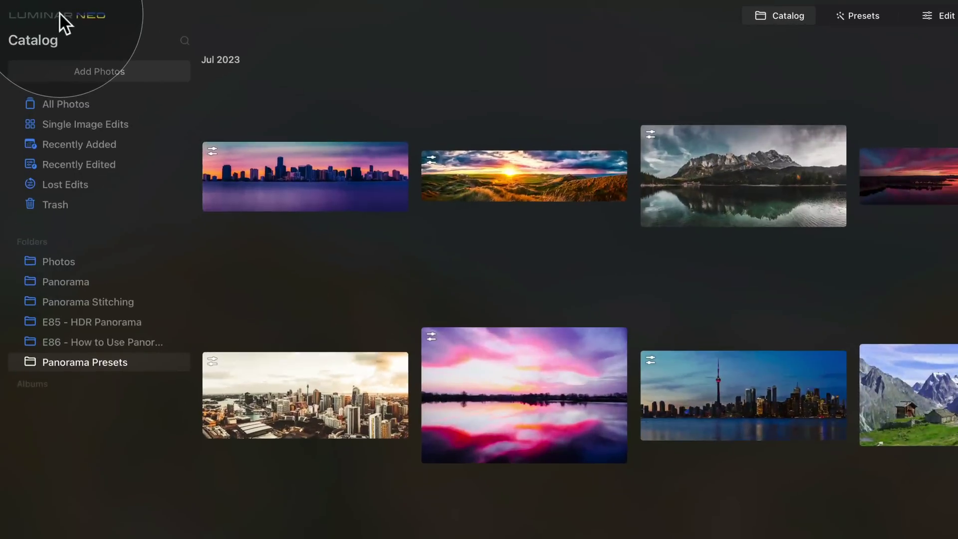
click(34, 11)
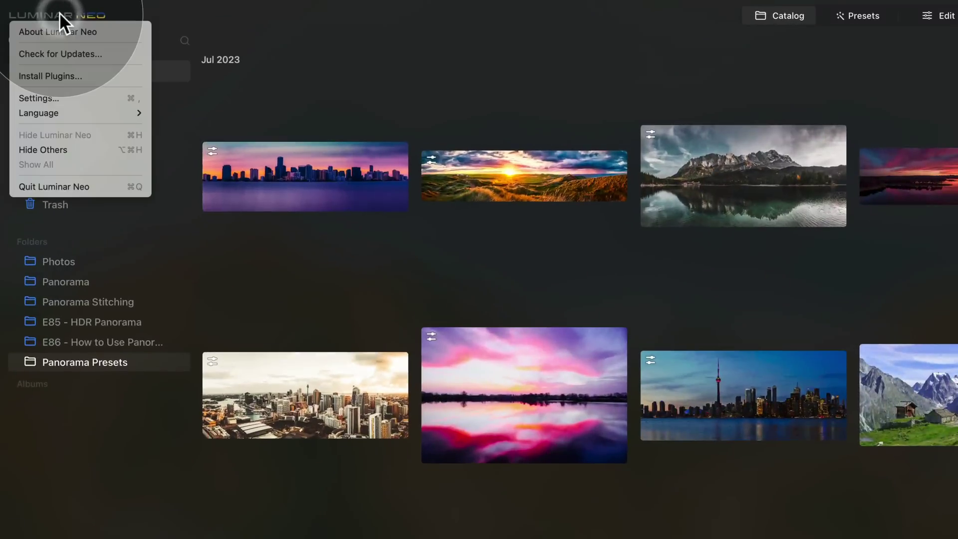
click(122, 54)
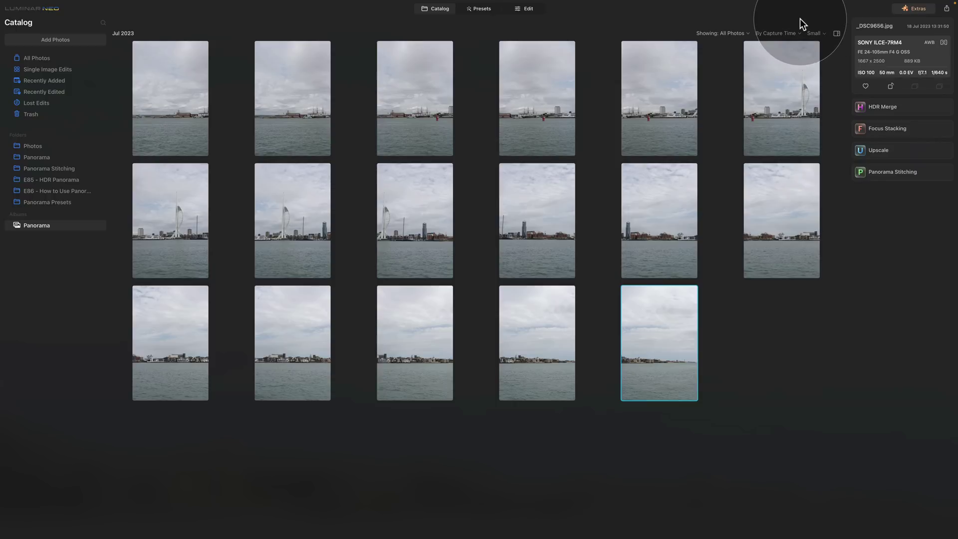
click(920, 9)
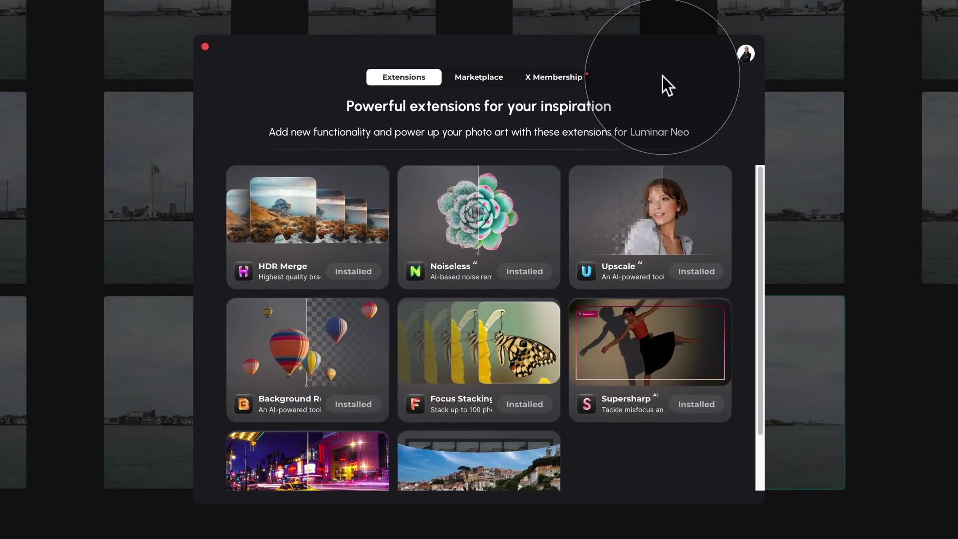
click(420, 87)
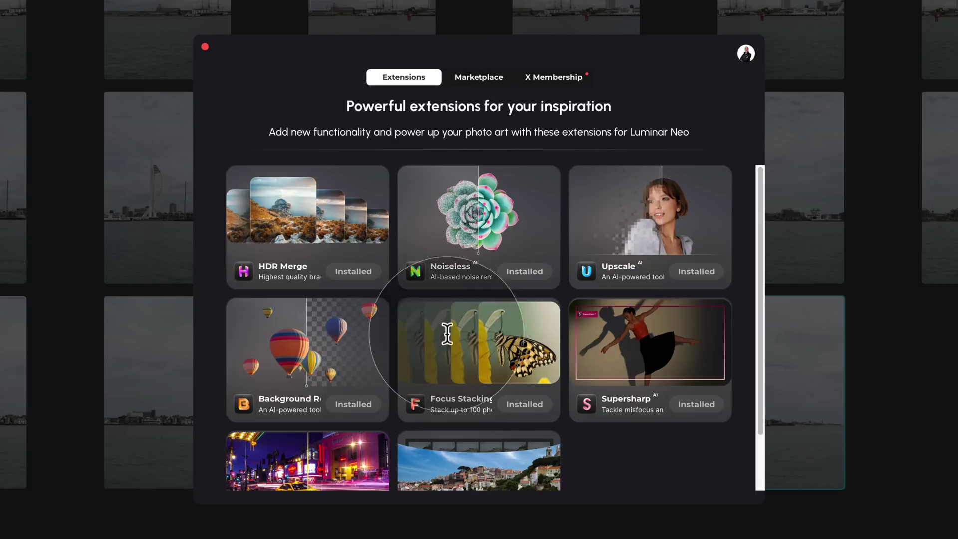
scroll(486, 354, down, 2)
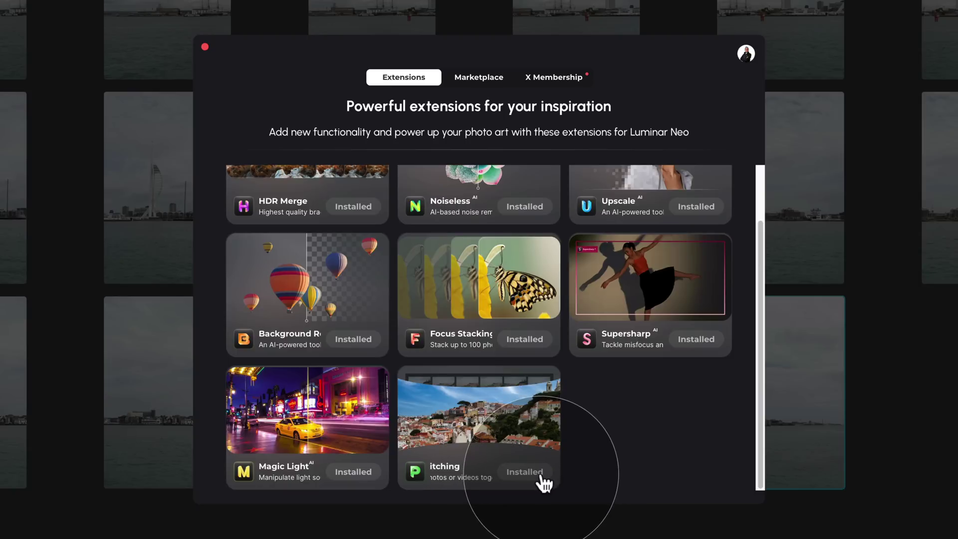
click(204, 47)
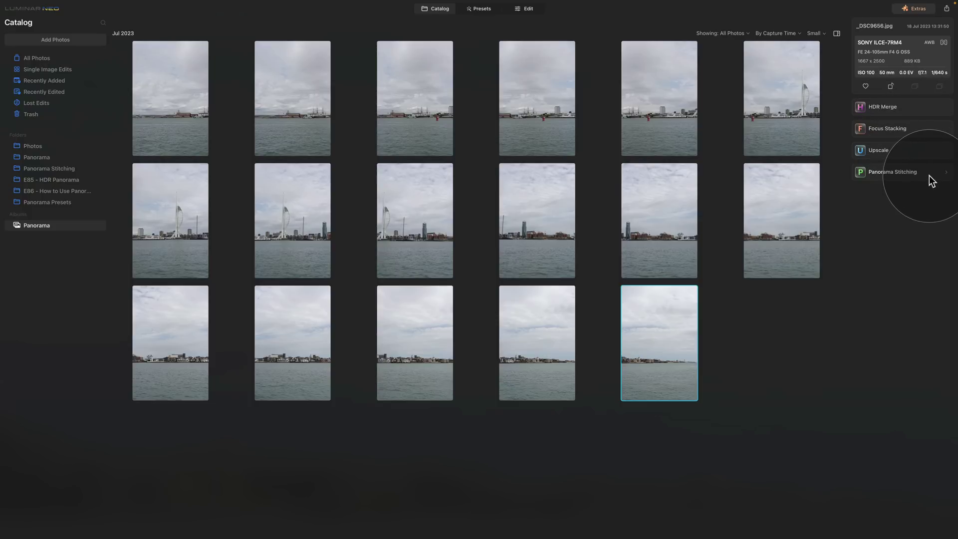
Expand Panorama Stitching in the Extras list and select the first harbour photo.
click(881, 172)
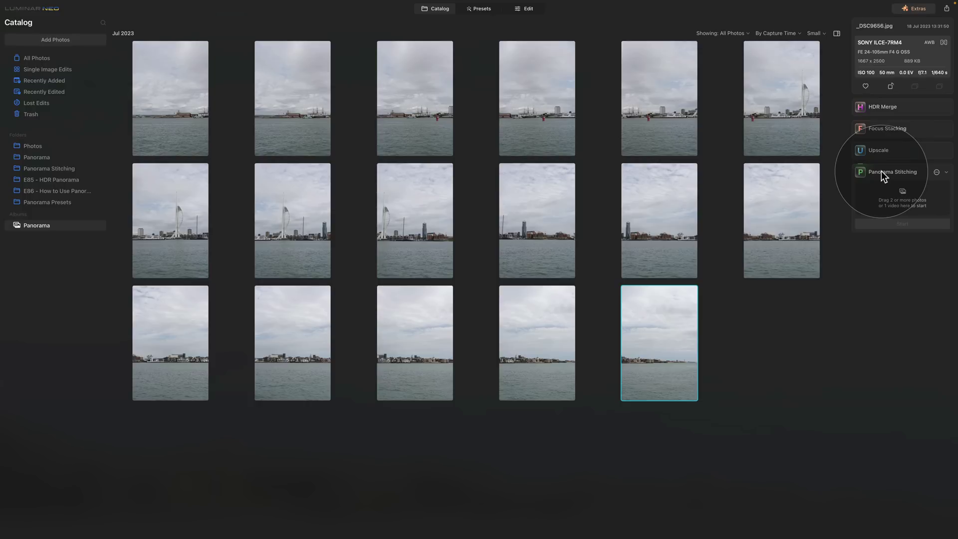
key(Home)
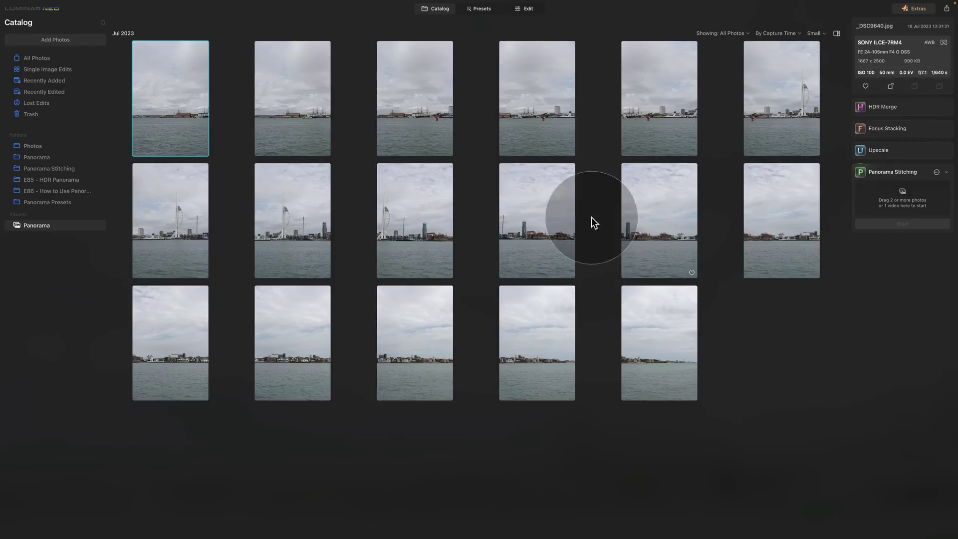
Send all 17 harbour photos to Panorama Stitching, keeping the default correction settings.
key(super+a)
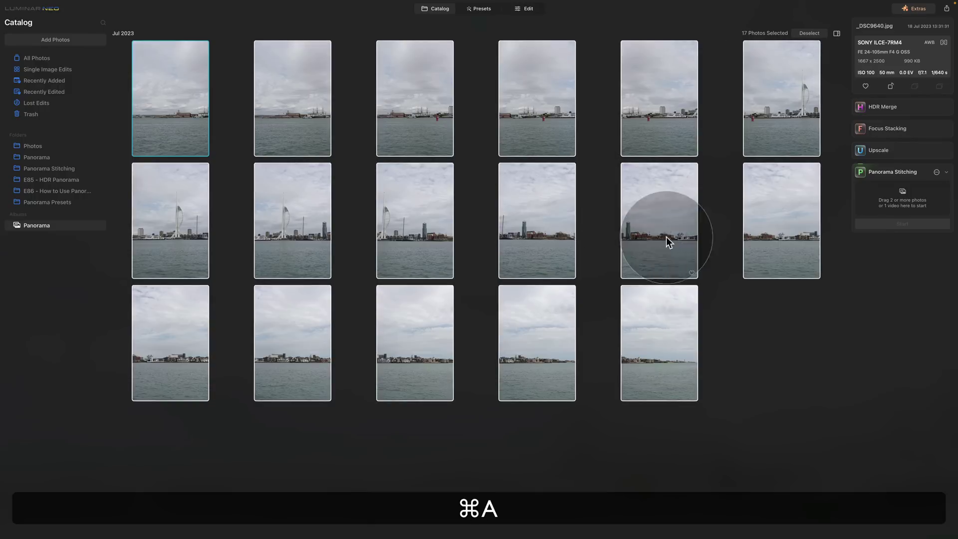
drag(762, 204, 906, 196)
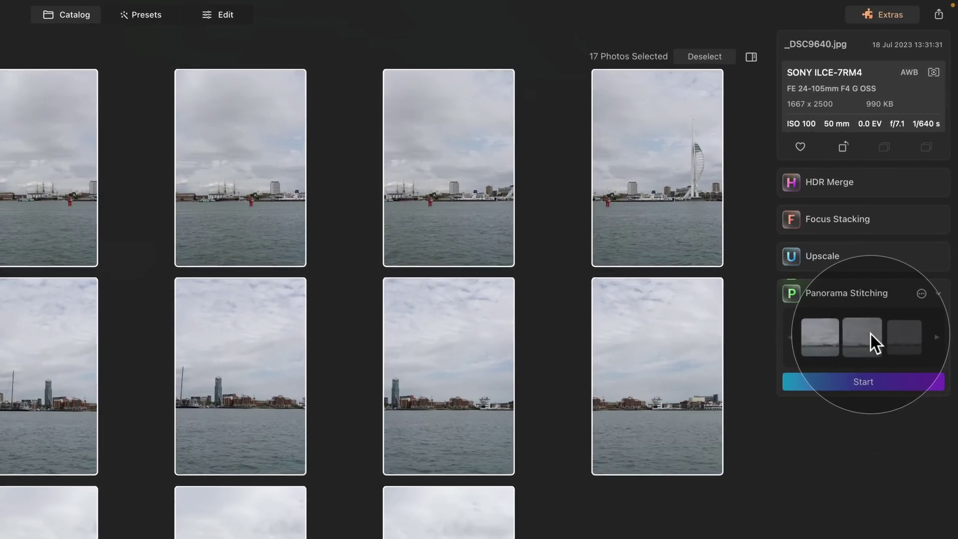
mouse_move(830, 327)
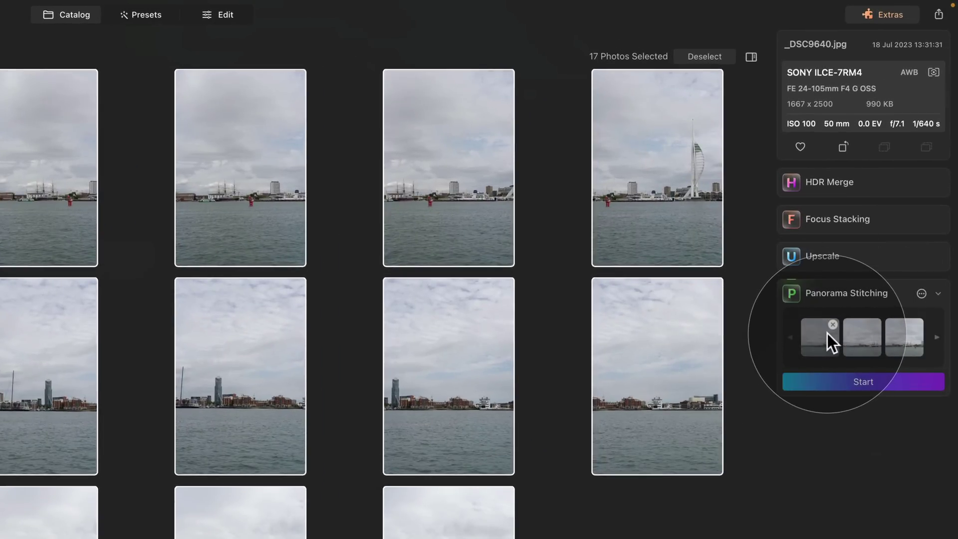
mouse_move(861, 339)
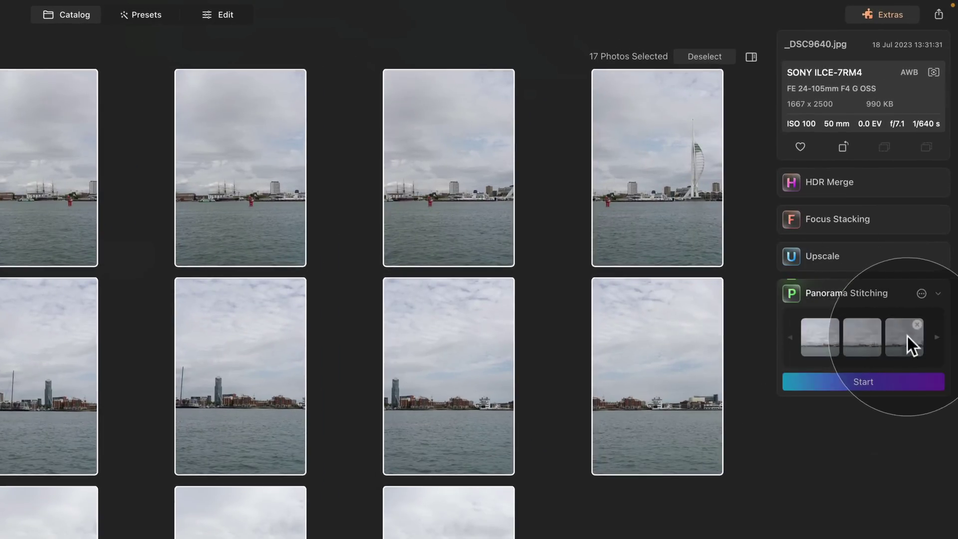
click(922, 294)
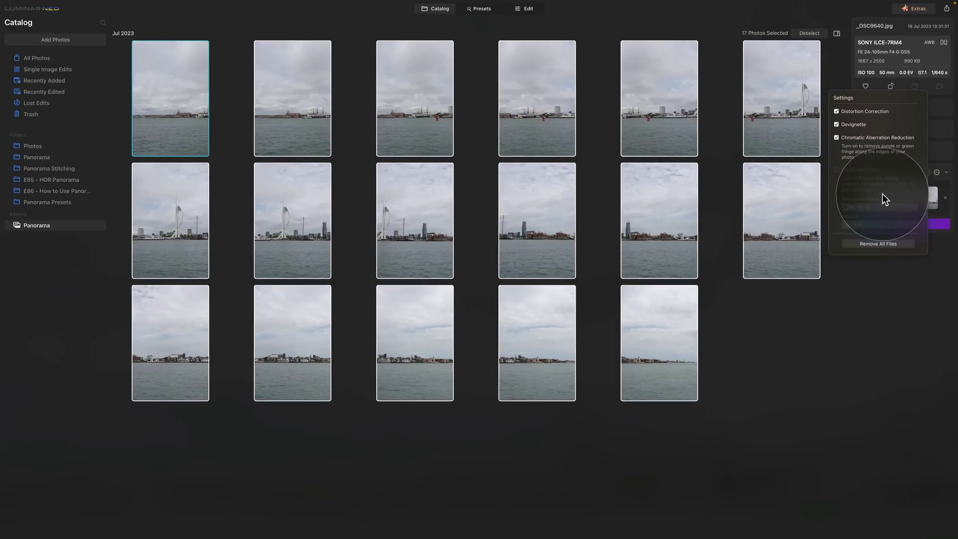
click(857, 305)
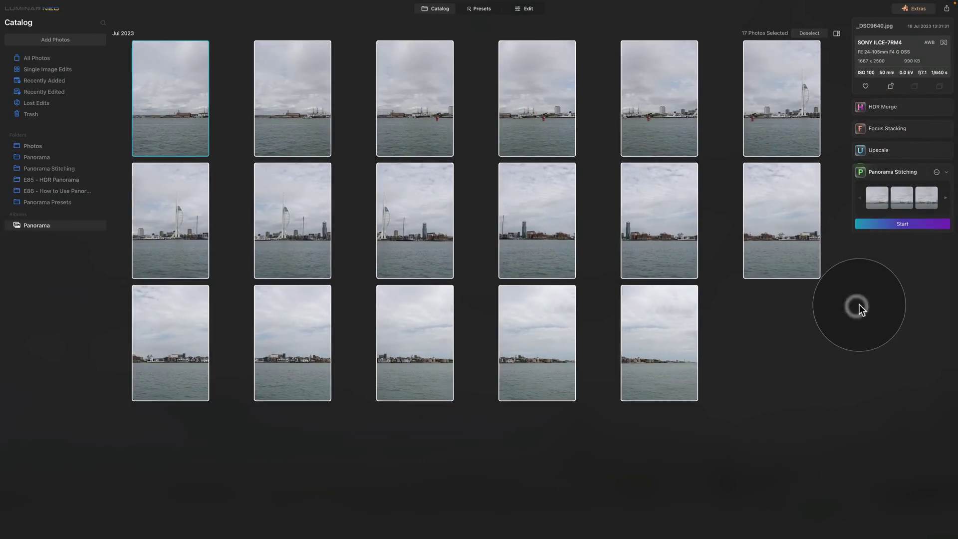
Stitch the 17 harbour photos into a panorama using the first projection type.
click(919, 225)
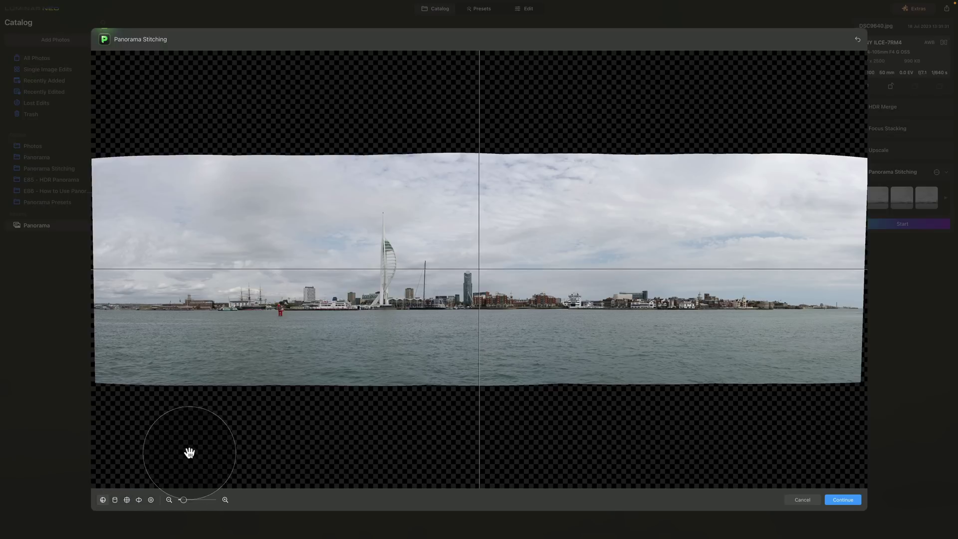
click(103, 498)
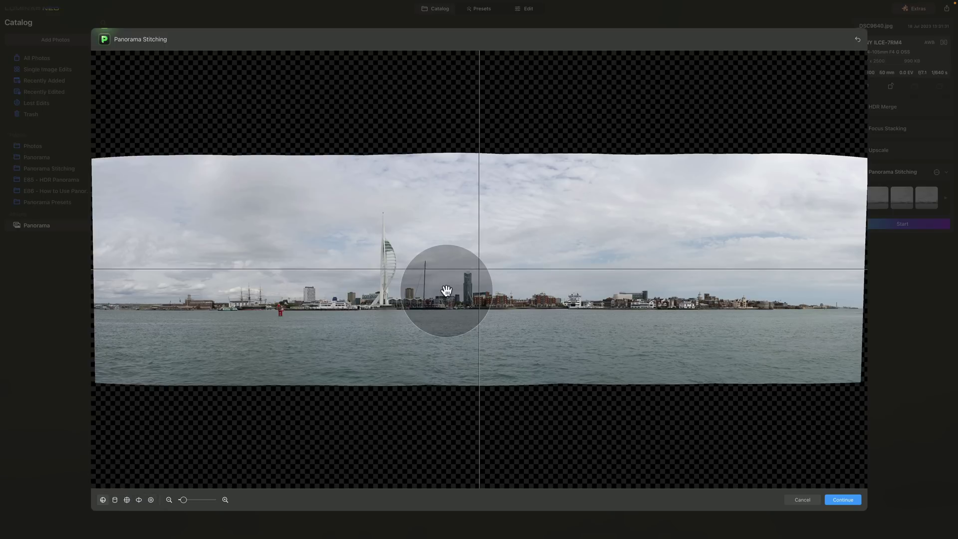
scroll(446, 291, up, 3)
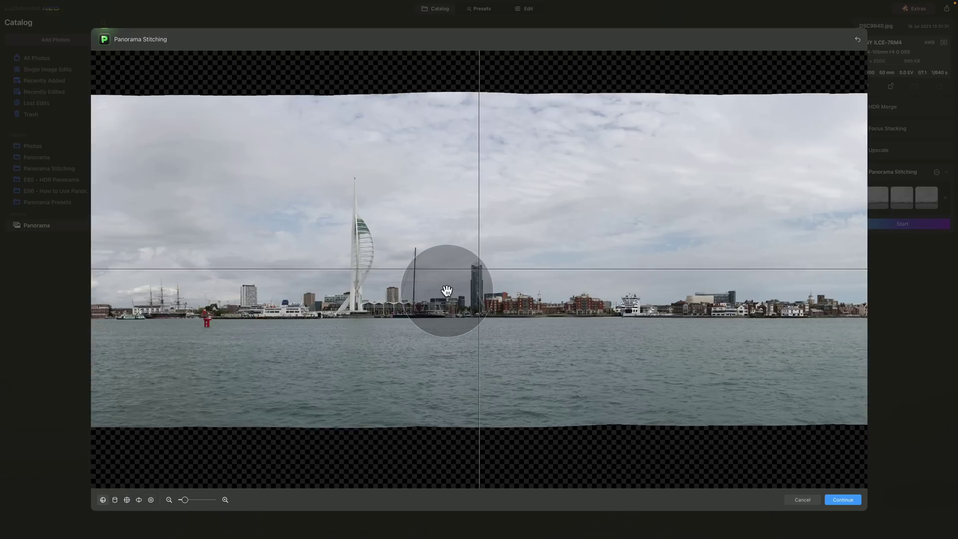
scroll(447, 290, down, 6)
scroll(446, 290, up, 2)
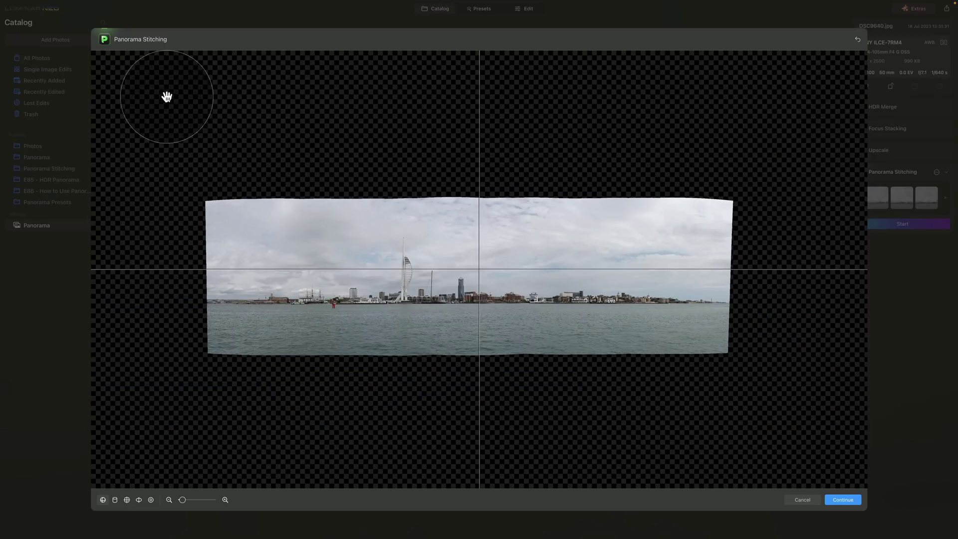
Rotate the panorama slightly to level the skyline and check it in the zoomed preview.
drag(131, 76, 141, 72)
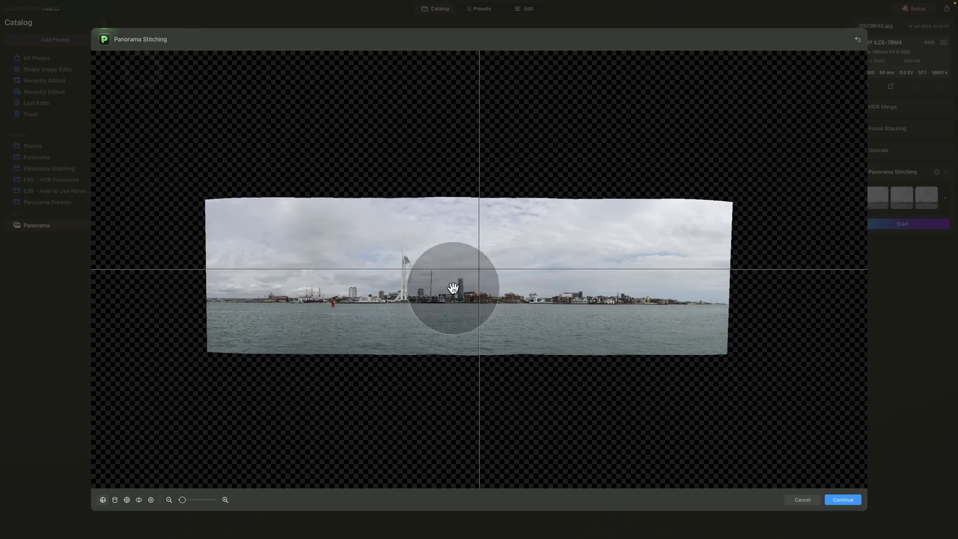
scroll(478, 284, up, 5)
scroll(479, 286, up, 2)
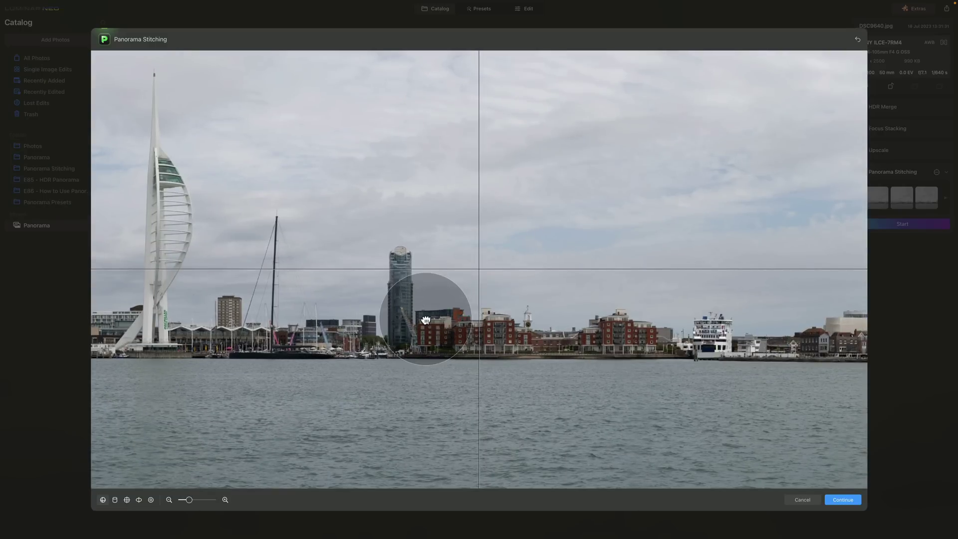
drag(425, 320, 425, 327)
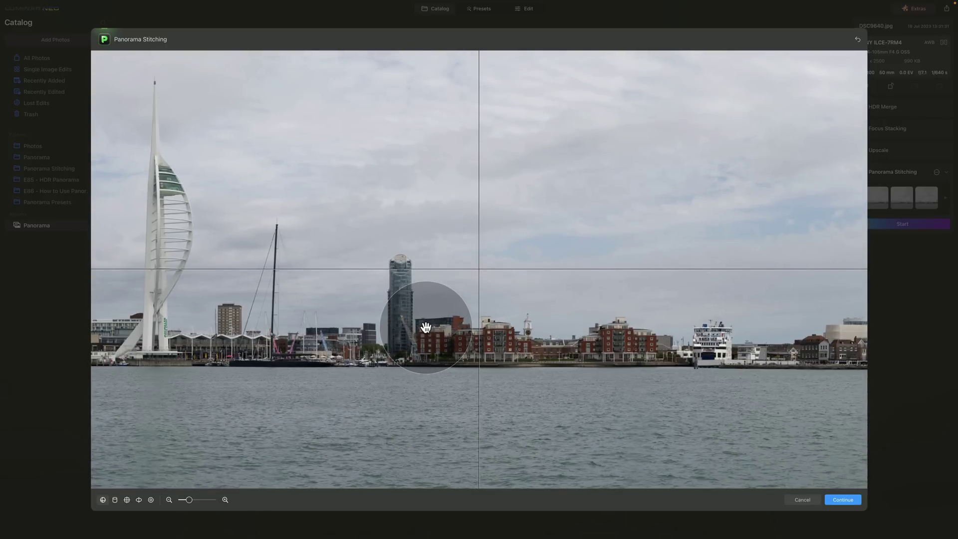
scroll(425, 327, down, 2)
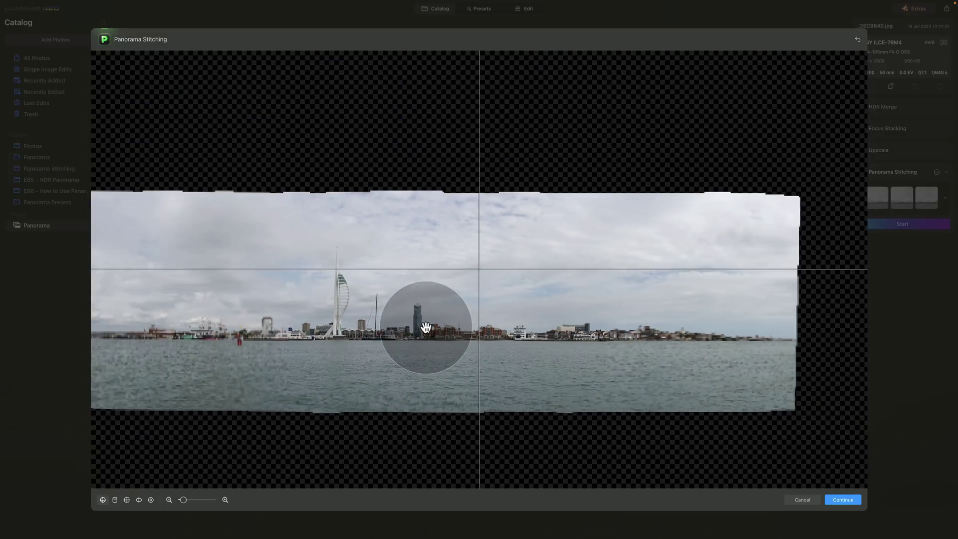
drag(431, 336, 428, 332)
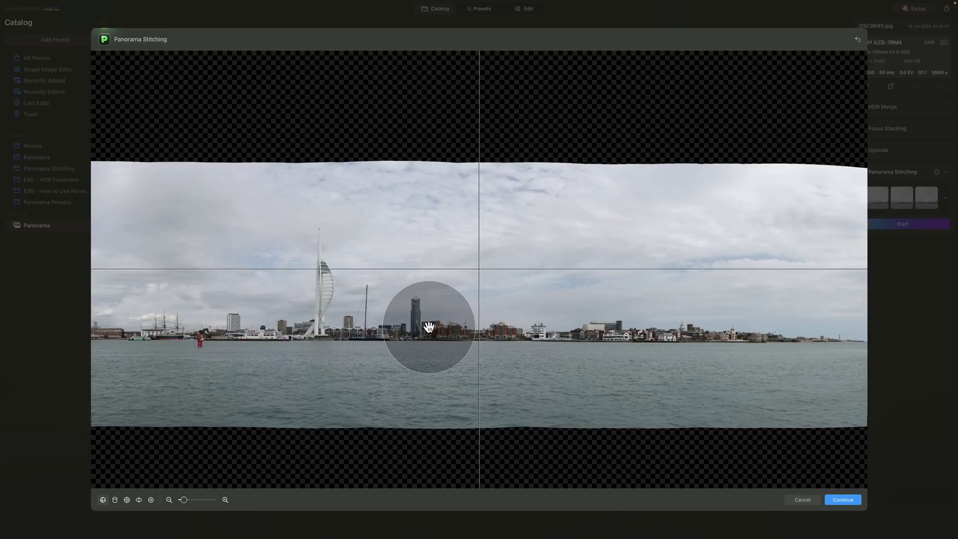
Move on to cropping and pull all four crop edges inward past the ragged borders.
click(848, 500)
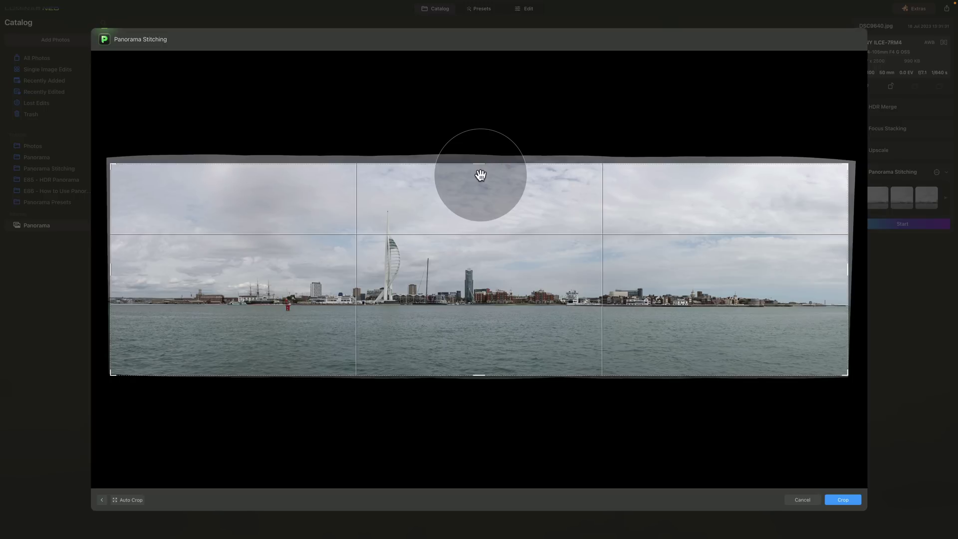
drag(110, 164, 141, 168)
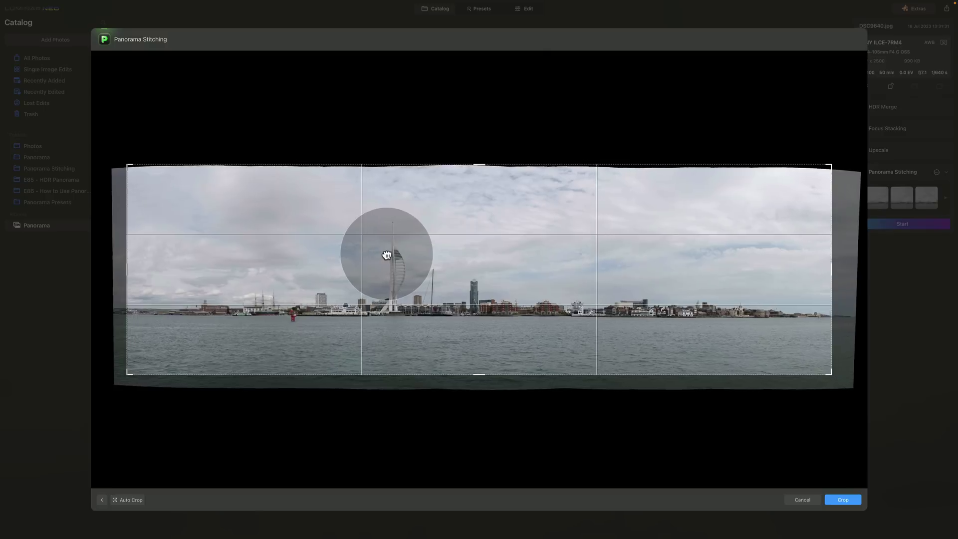
drag(129, 164, 167, 183)
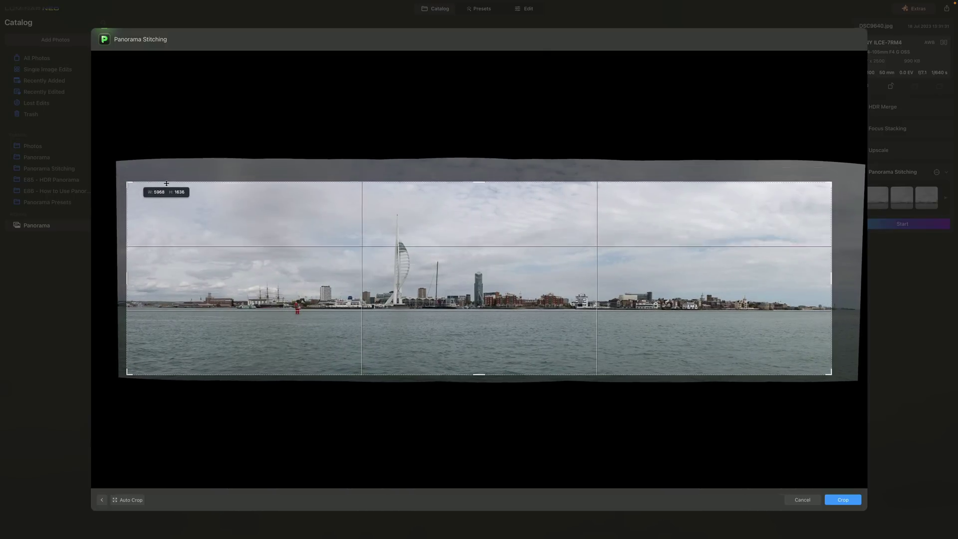
drag(468, 364, 469, 323)
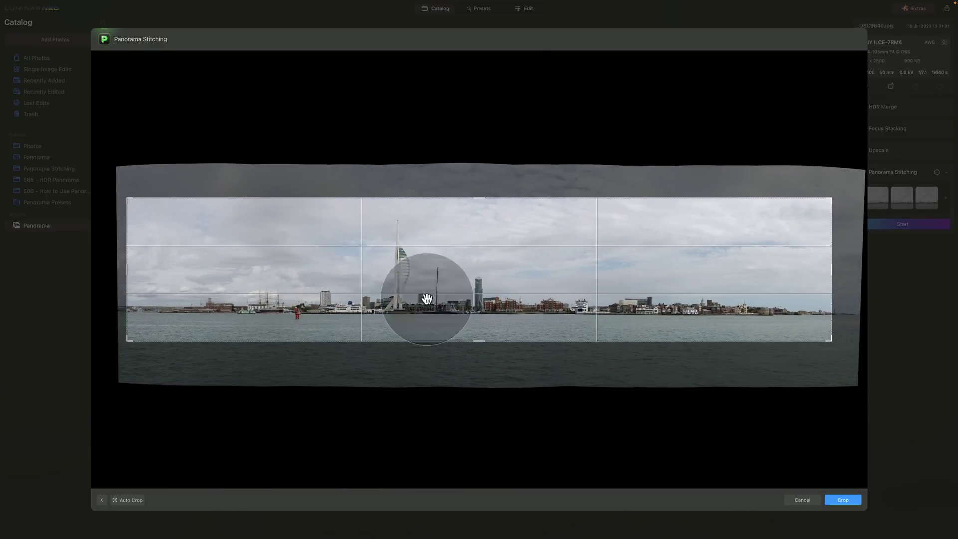
drag(125, 267, 149, 269)
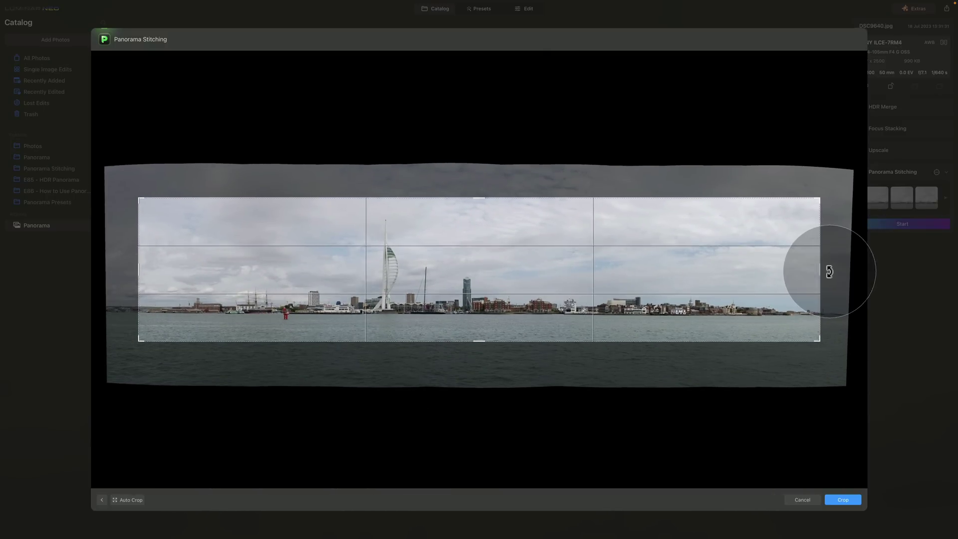
drag(829, 272, 794, 274)
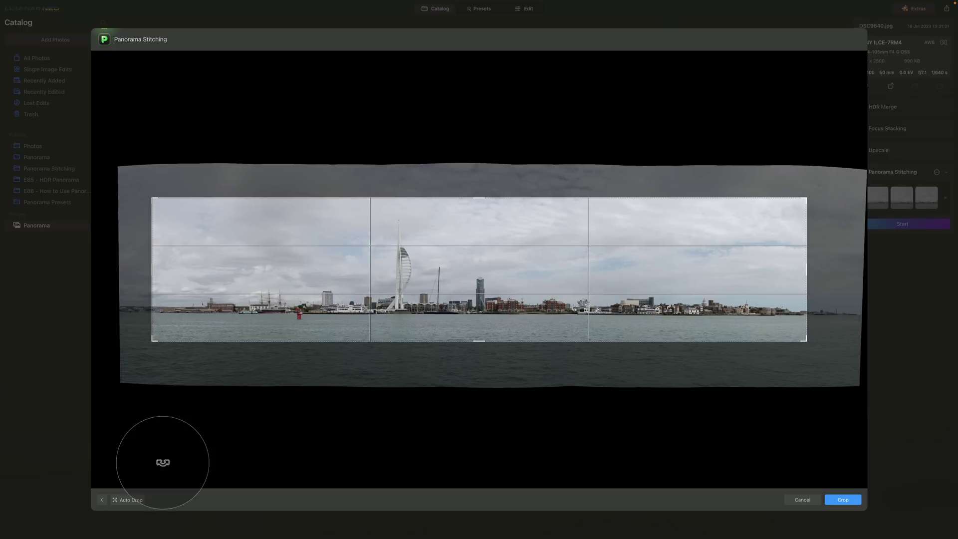
Auto Crop the panorama, refine the four edges to remove remaining gaps, and apply the crop.
click(137, 499)
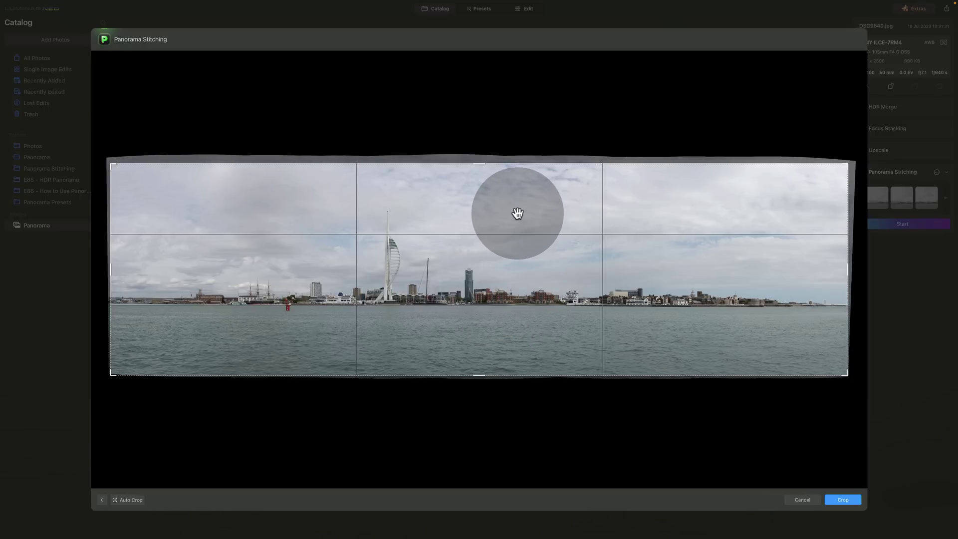
drag(517, 213, 518, 215)
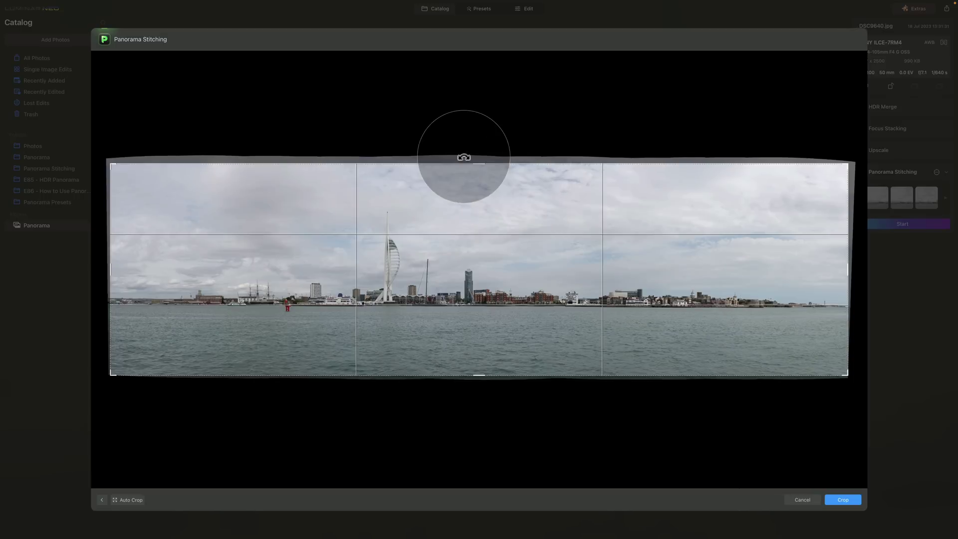
drag(474, 161, 472, 183)
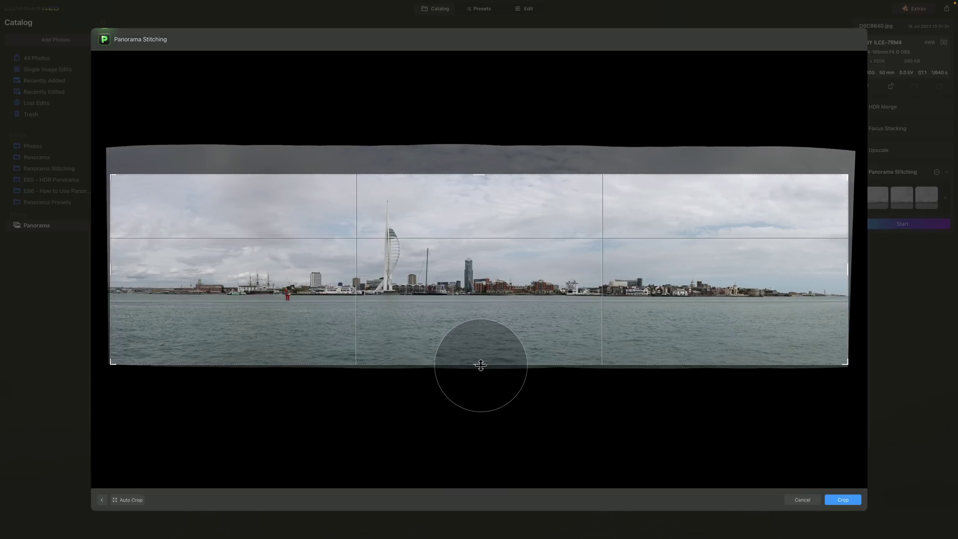
drag(479, 364, 474, 324)
drag(102, 265, 146, 267)
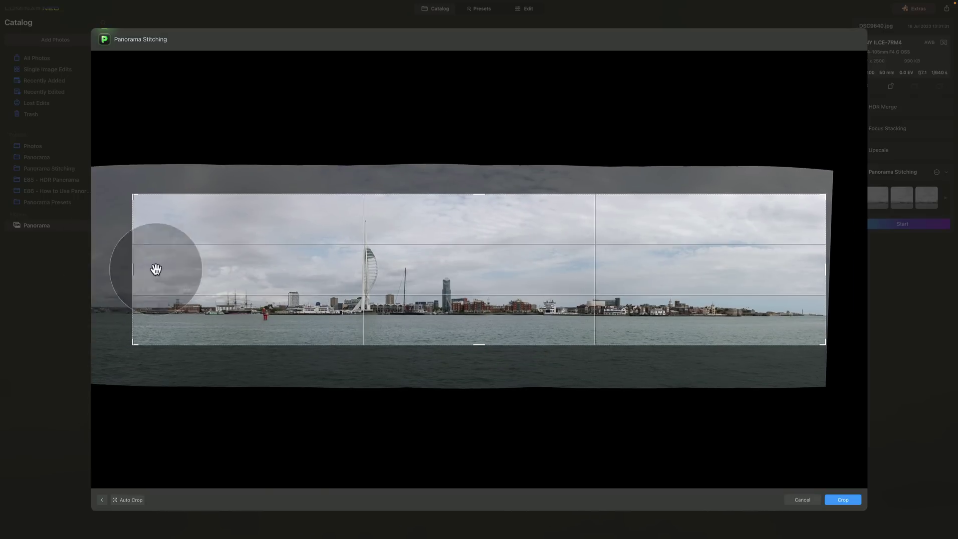
drag(821, 272, 787, 269)
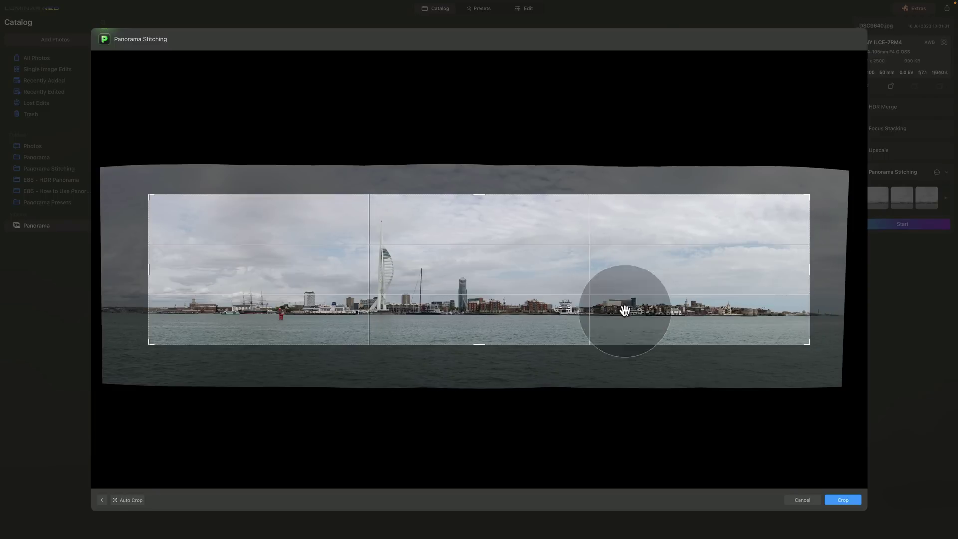
click(841, 498)
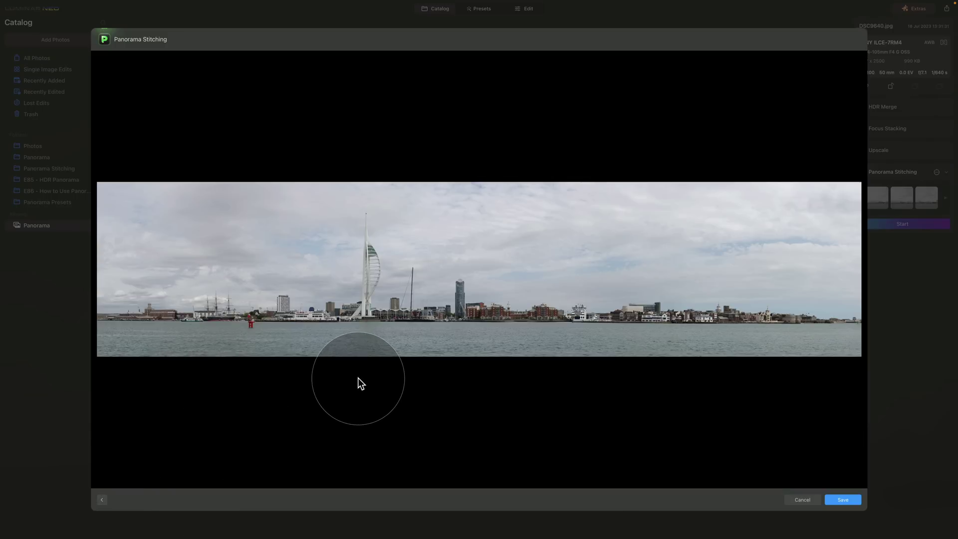
Save the cropped 7150 x 1633 harbour panorama to the catalog.
click(842, 499)
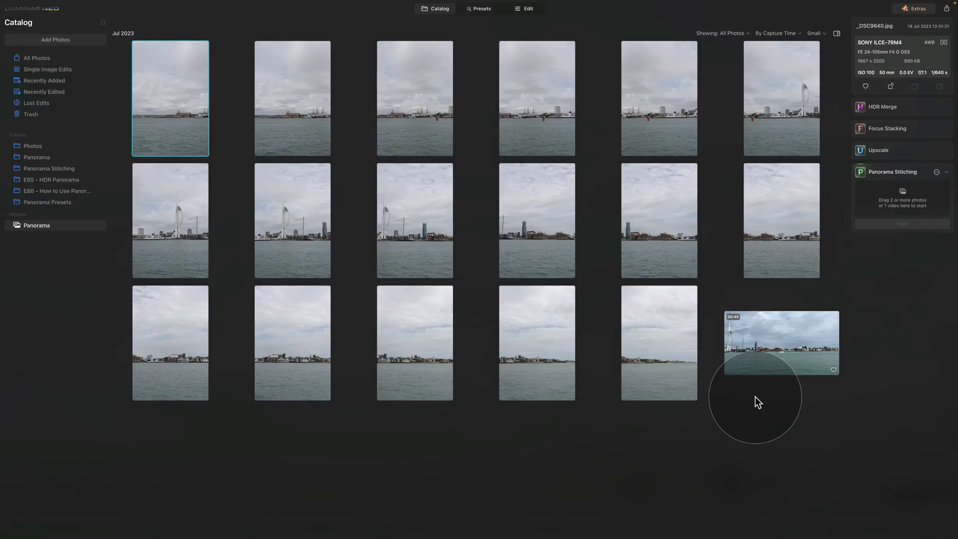
Send the harbour video IMG_8257.MOV to Panorama Stitching and start it to show its timeline.
click(764, 327)
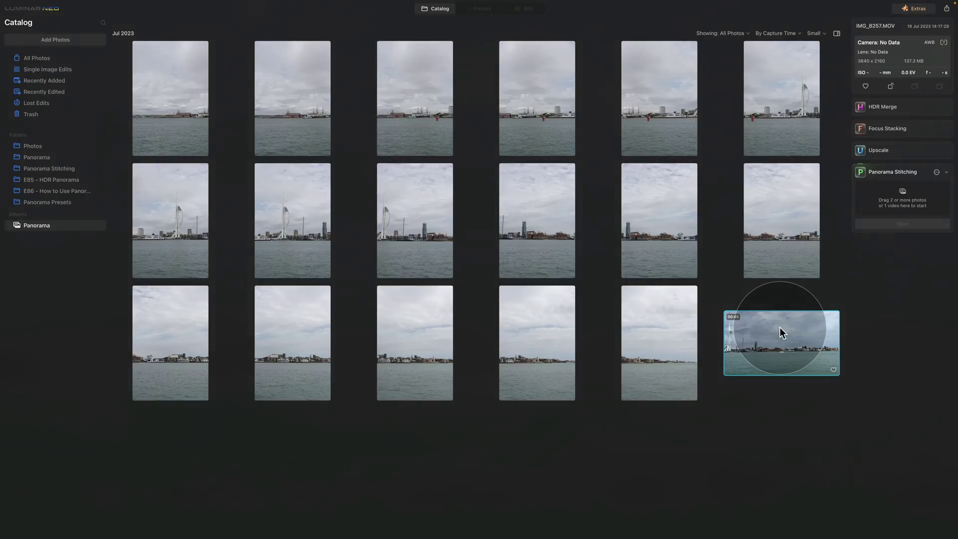
drag(779, 327, 899, 195)
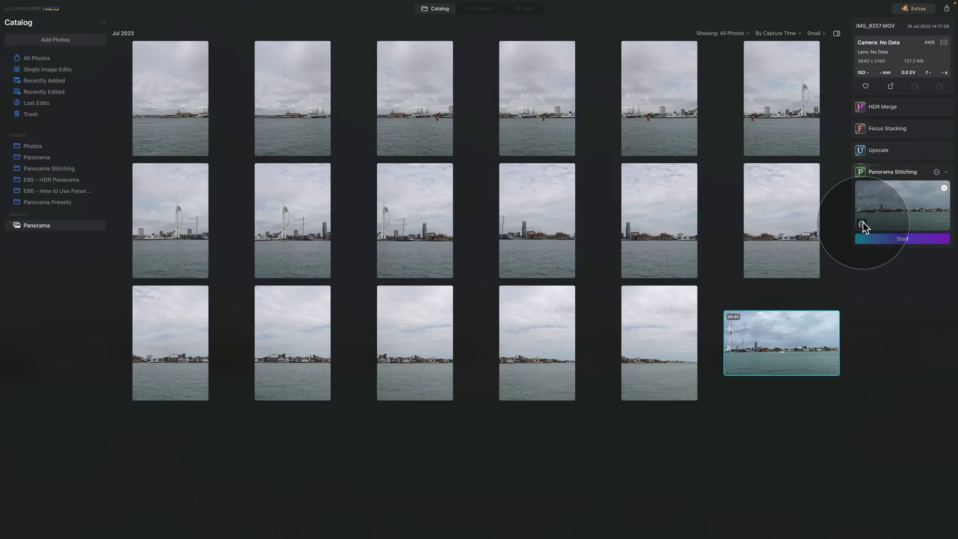
click(918, 237)
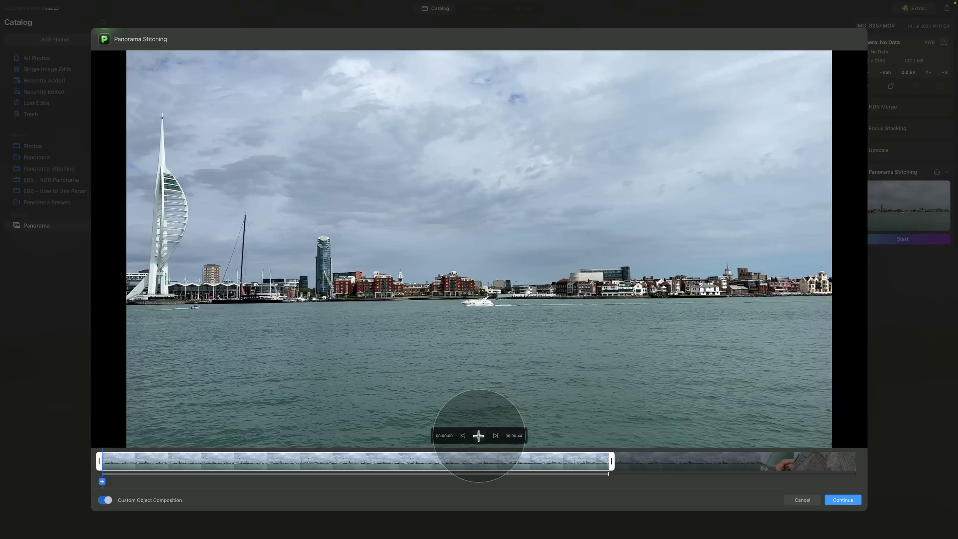
Play the harbour clip, jump between its first and last frames, and park the preview near 00:00:10.
click(480, 436)
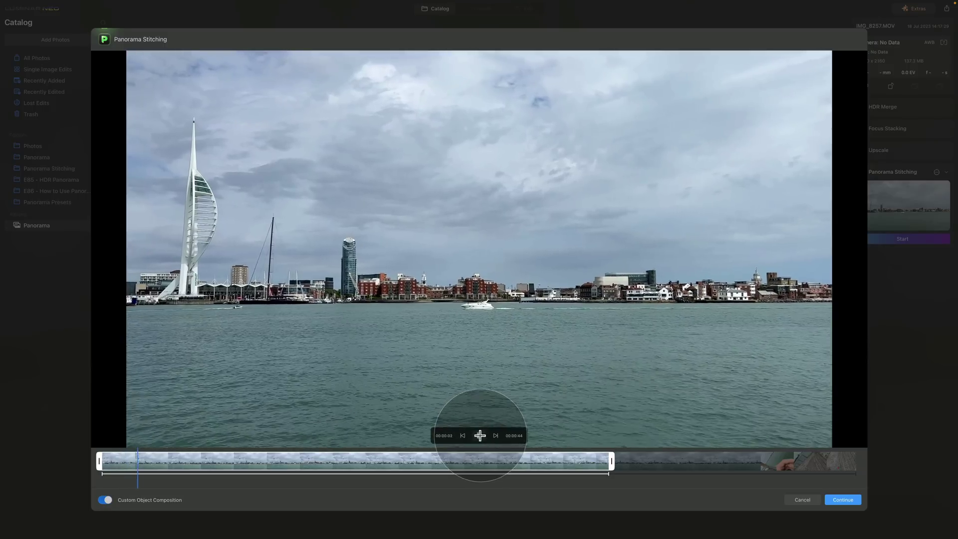
click(479, 436)
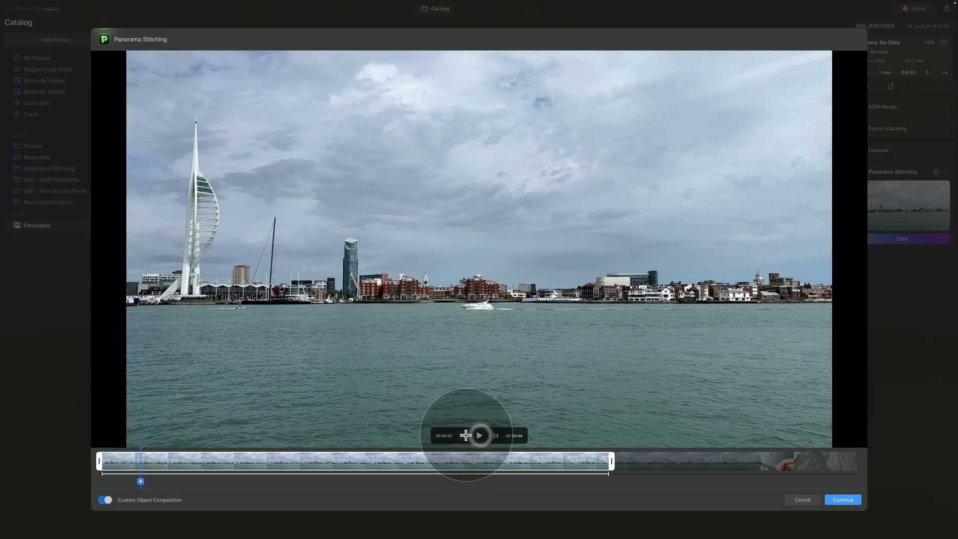
click(462, 435)
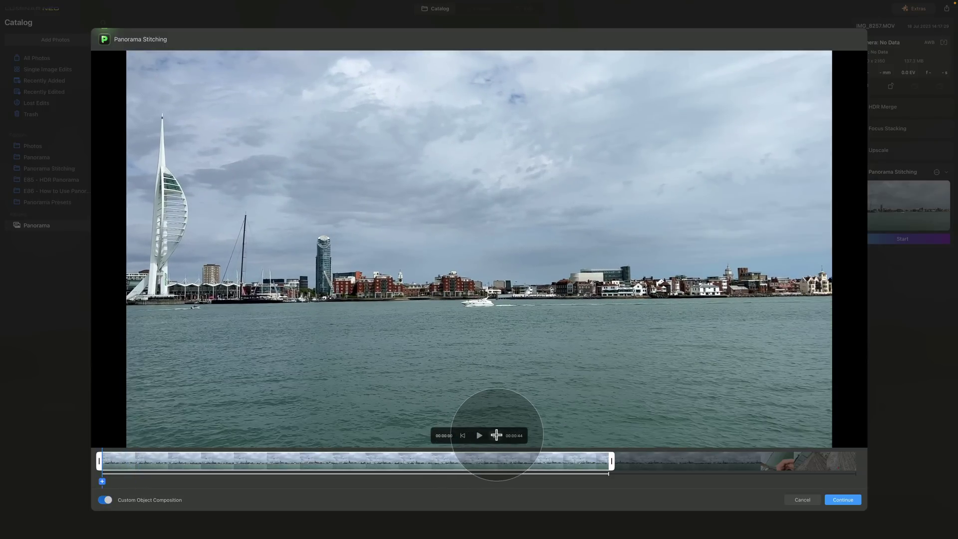
click(496, 435)
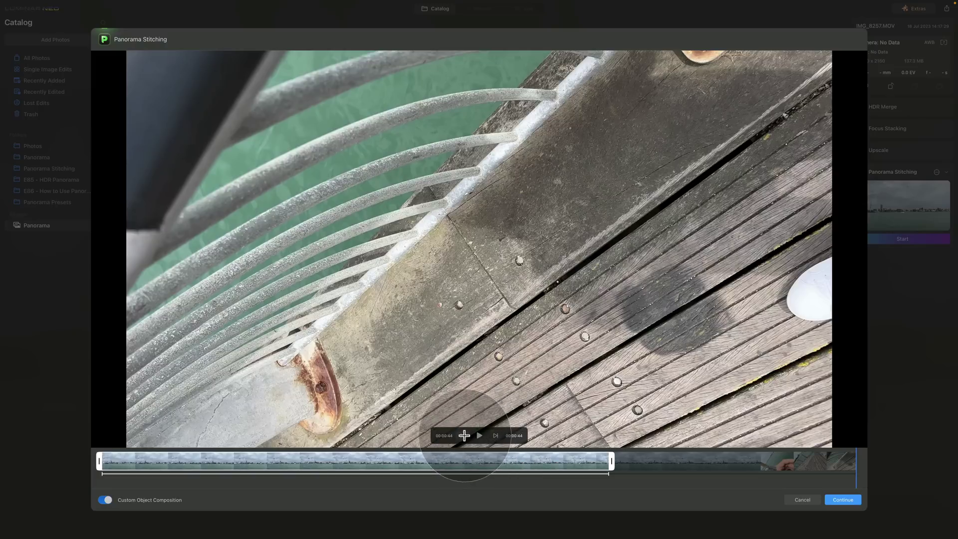
click(463, 435)
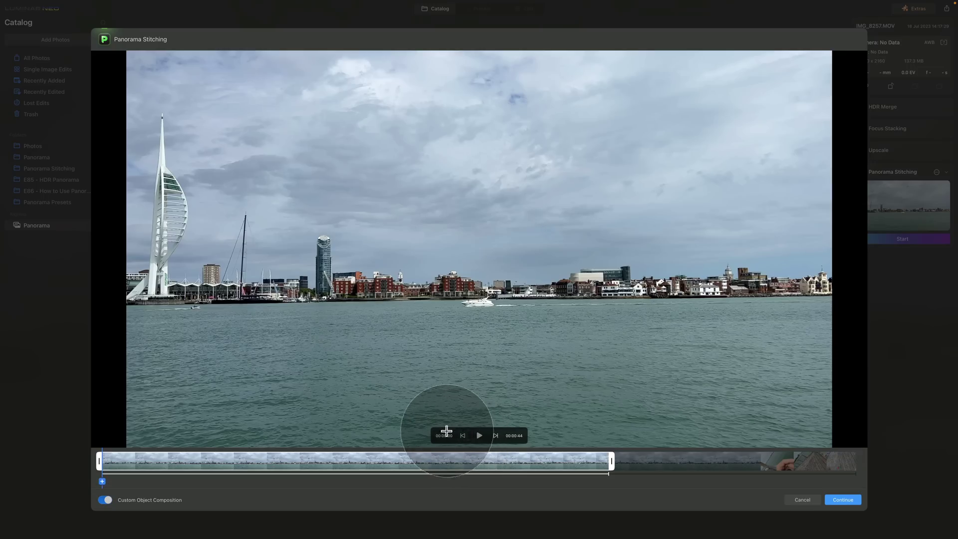
click(285, 457)
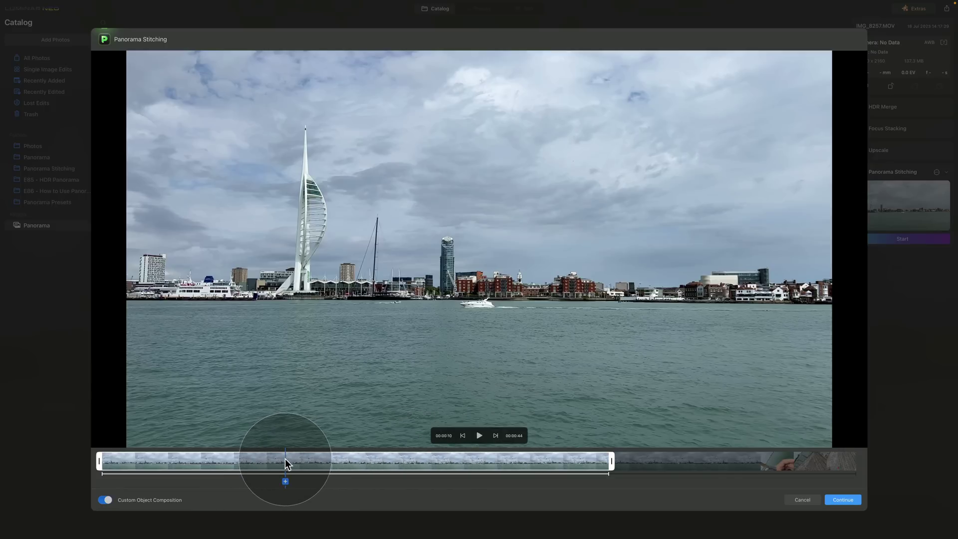
Scrub the clip, set its range to about 7.5–31.8 seconds, and switch Custom Object Composition off.
drag(284, 458, 508, 443)
drag(519, 442, 231, 412)
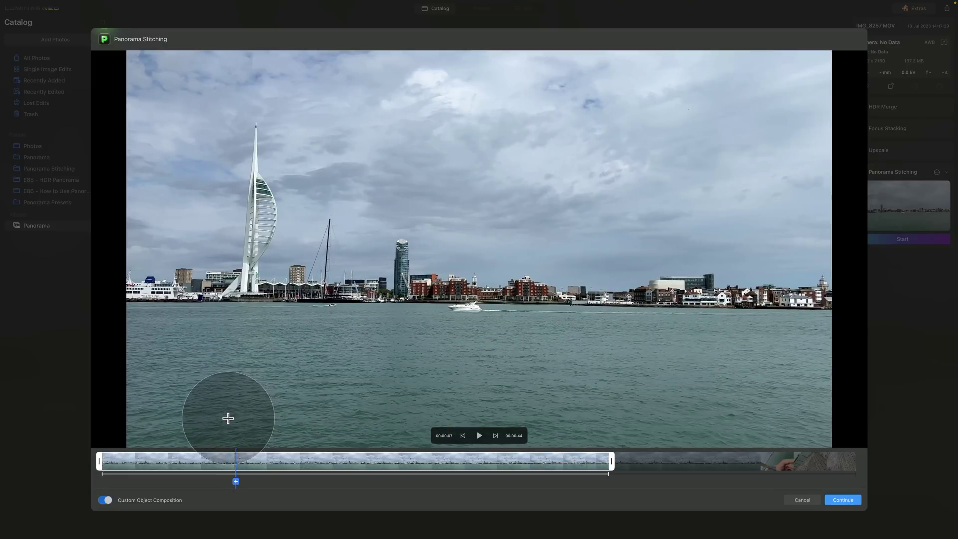
mouse_move(235, 462)
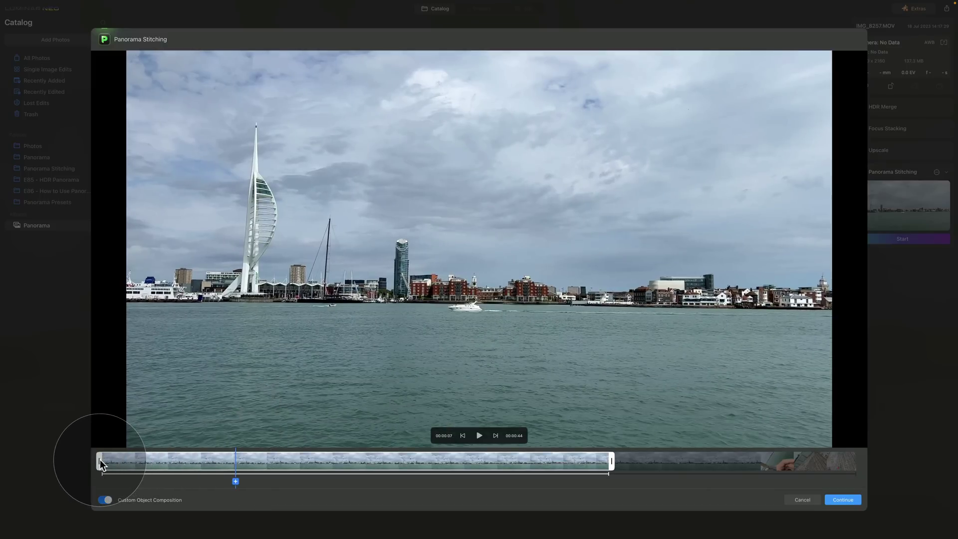
drag(100, 462, 219, 462)
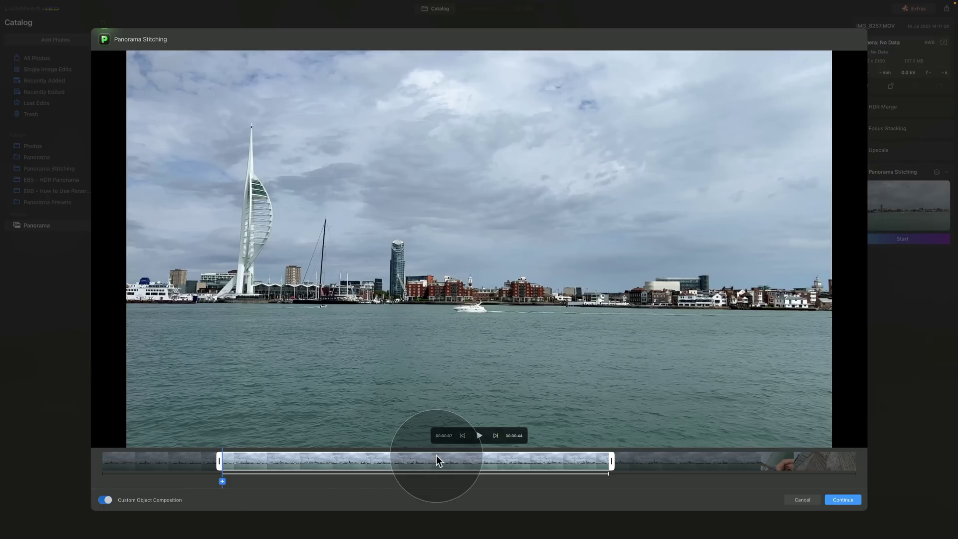
drag(436, 455, 631, 462)
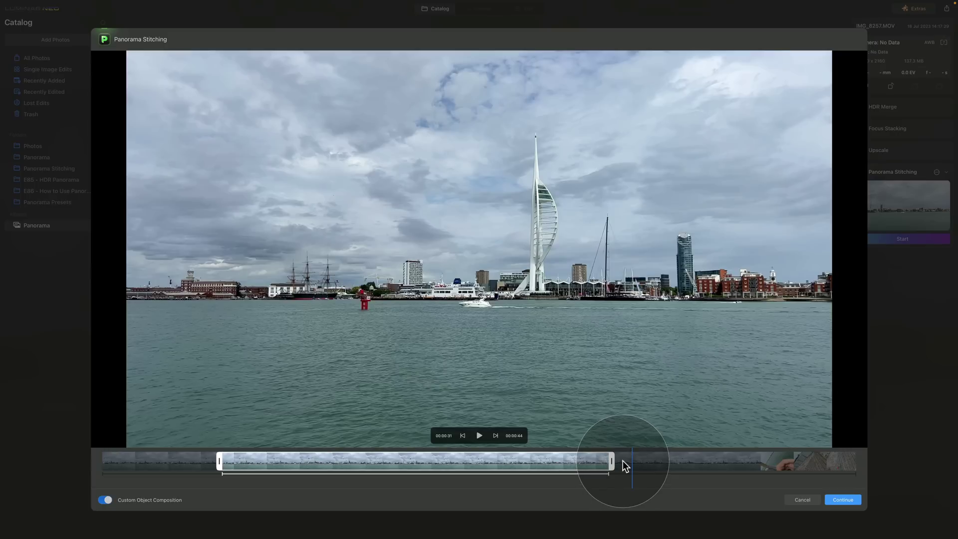
drag(612, 459, 652, 463)
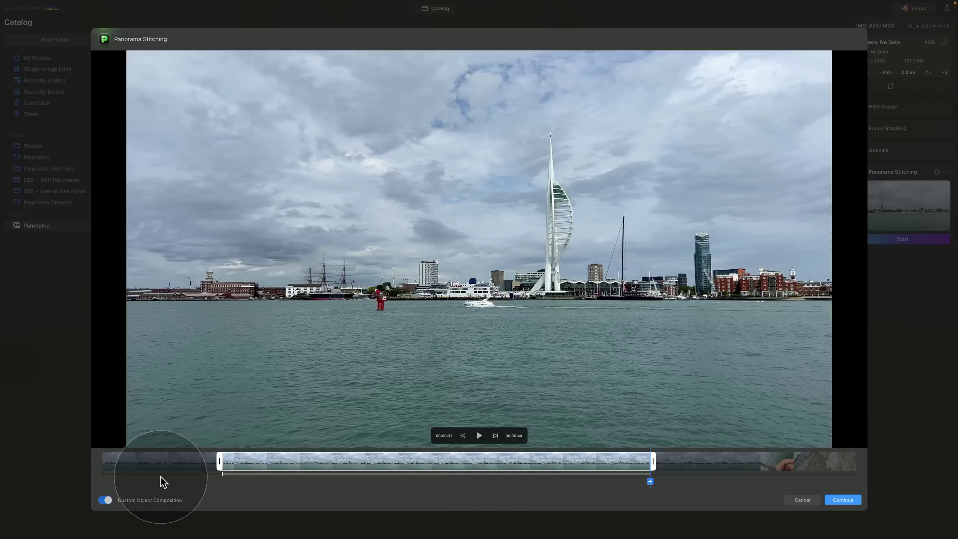
click(104, 499)
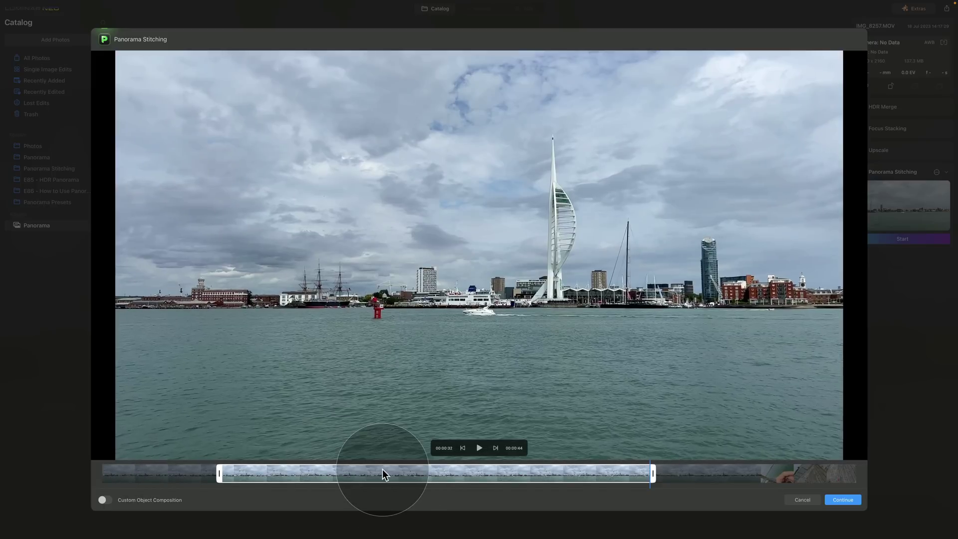
Continue to stitch the trimmed harbour clip into a panorama.
click(844, 499)
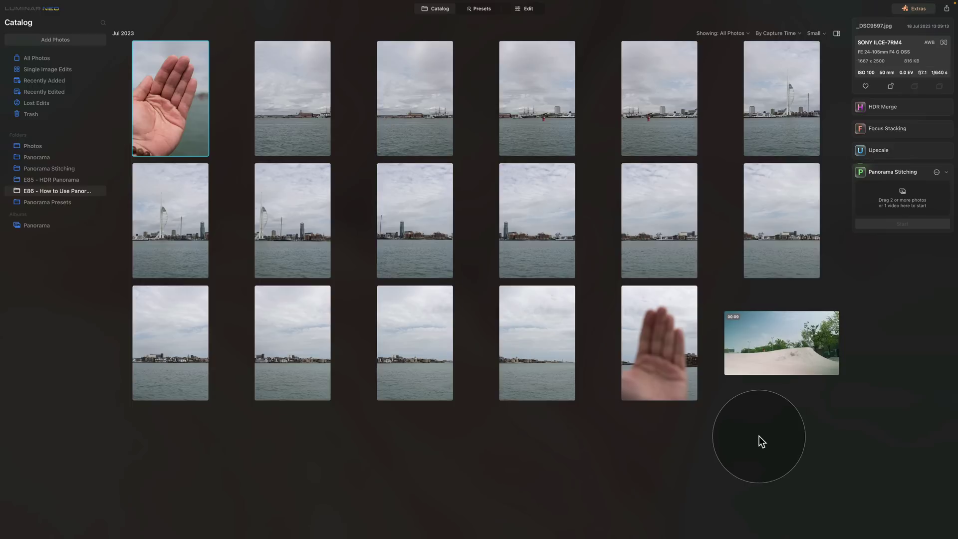
Drop the 8-second skateboard clip onto Panorama Stitching, start stitching, and preview a later frame.
drag(757, 324, 887, 193)
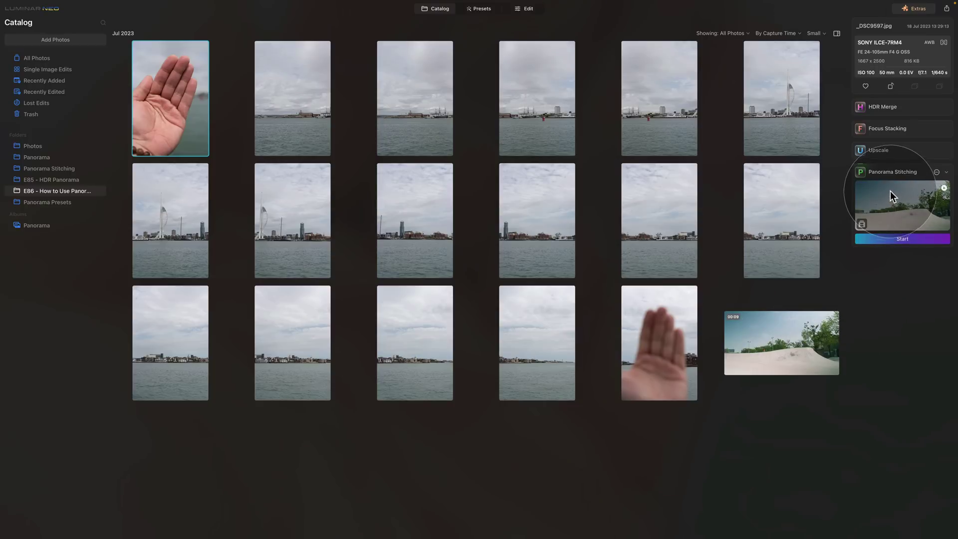
click(920, 238)
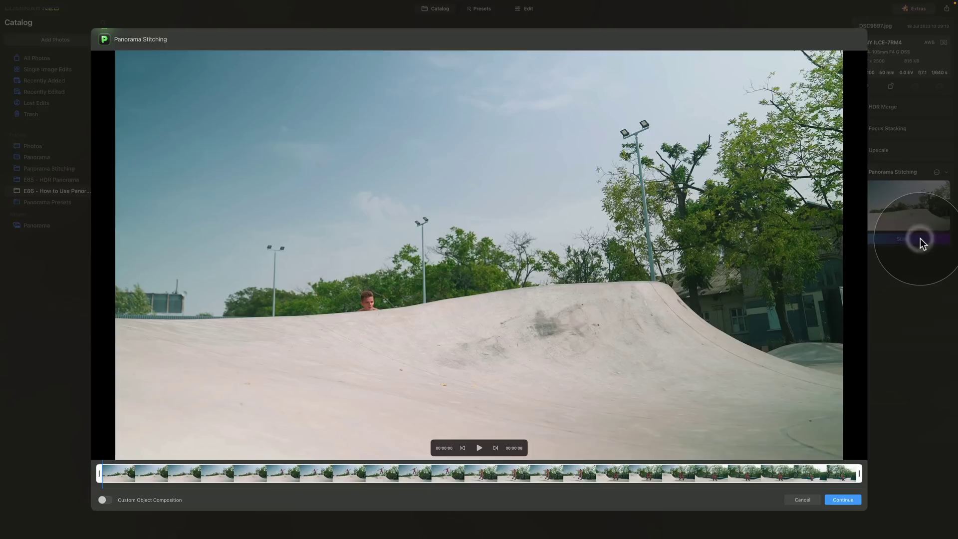
click(506, 330)
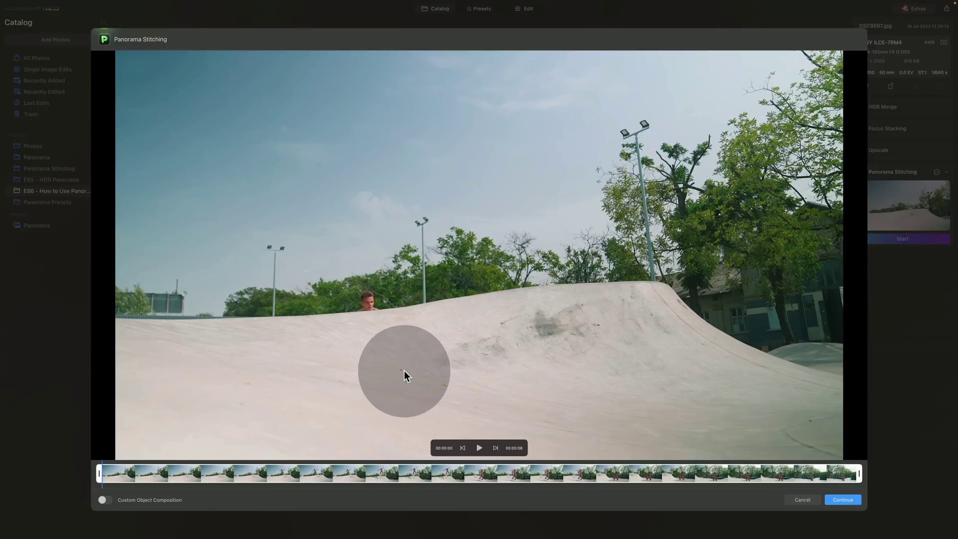
drag(109, 473, 139, 469)
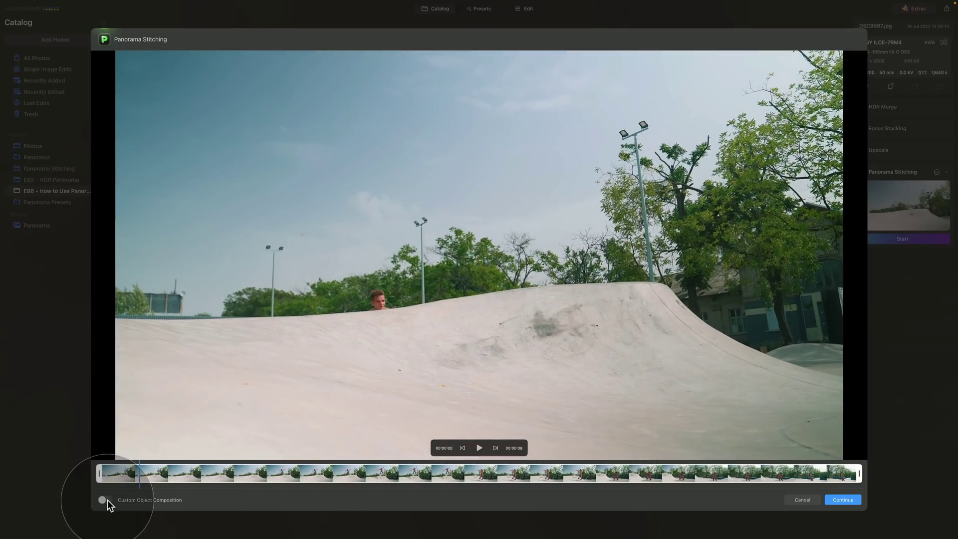
Enable Custom Object Composition and box the mid-air skater at the 2-second frame.
click(106, 500)
drag(143, 465, 286, 454)
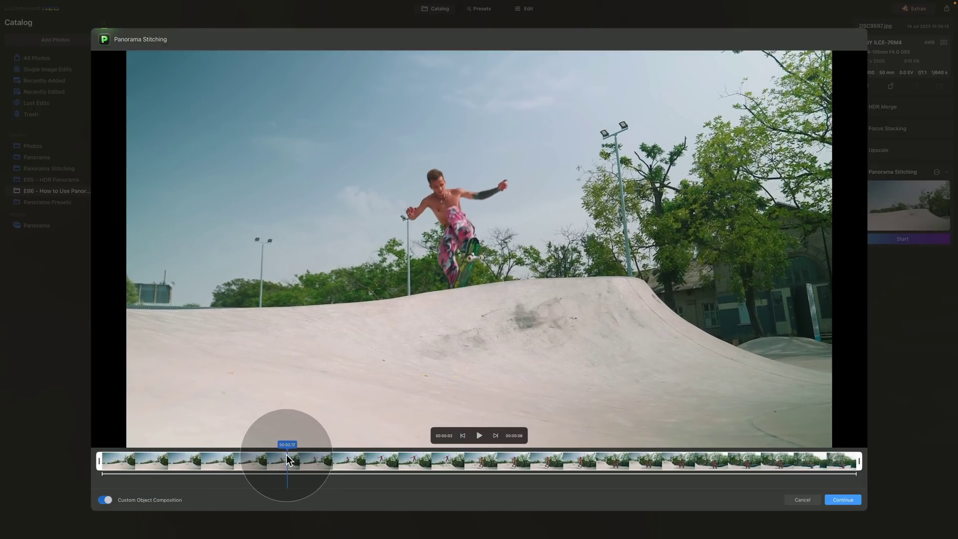
click(286, 480)
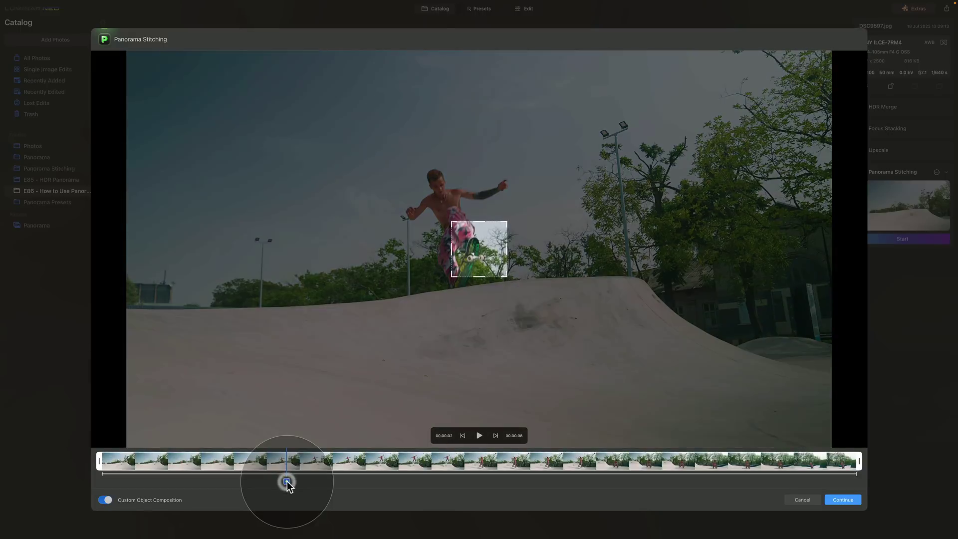
drag(498, 251, 512, 297)
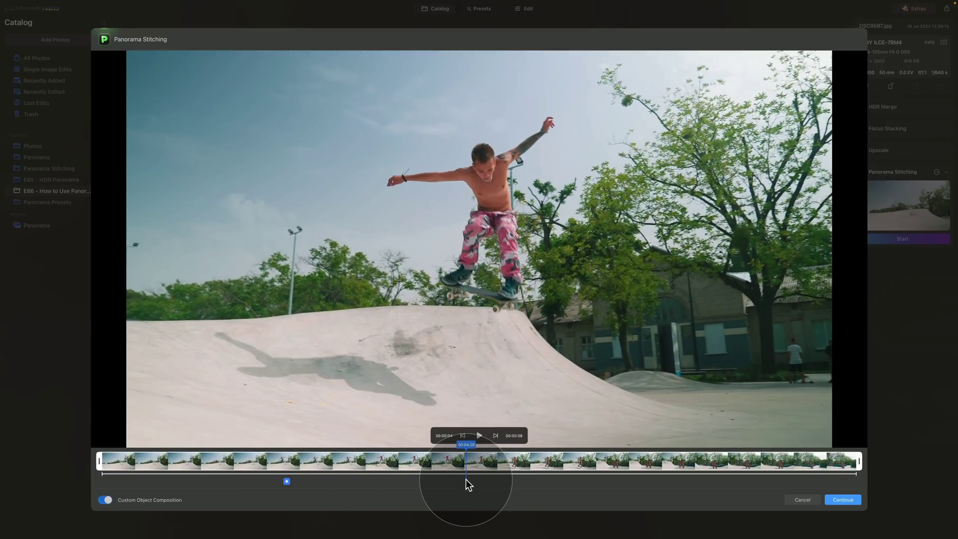
Add an object box at 4 seconds covering the skater's body, legs and skateboard.
click(466, 478)
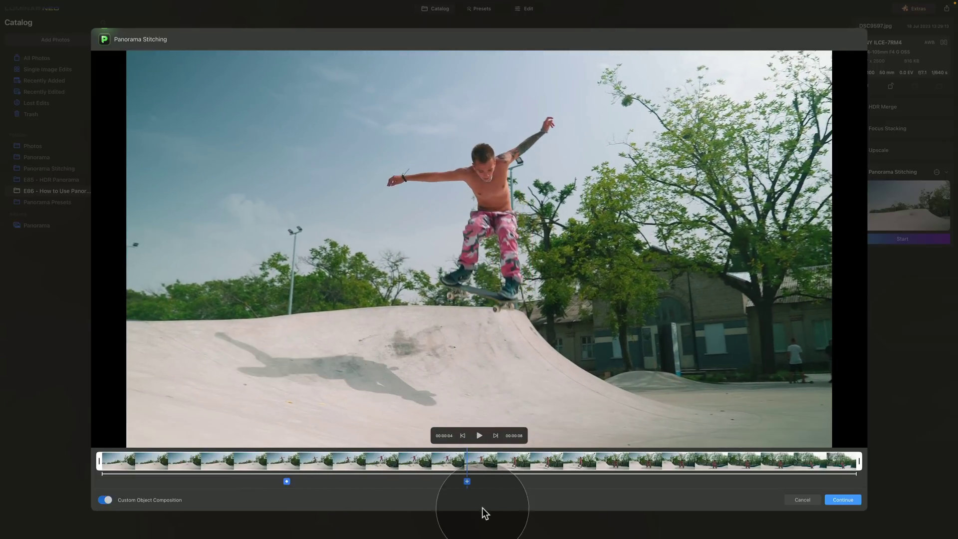
click(467, 481)
mouse_move(474, 231)
mouse_down()
mouse_move(417, 171)
mouse_move(422, 156)
mouse_move(561, 104)
mouse_up()
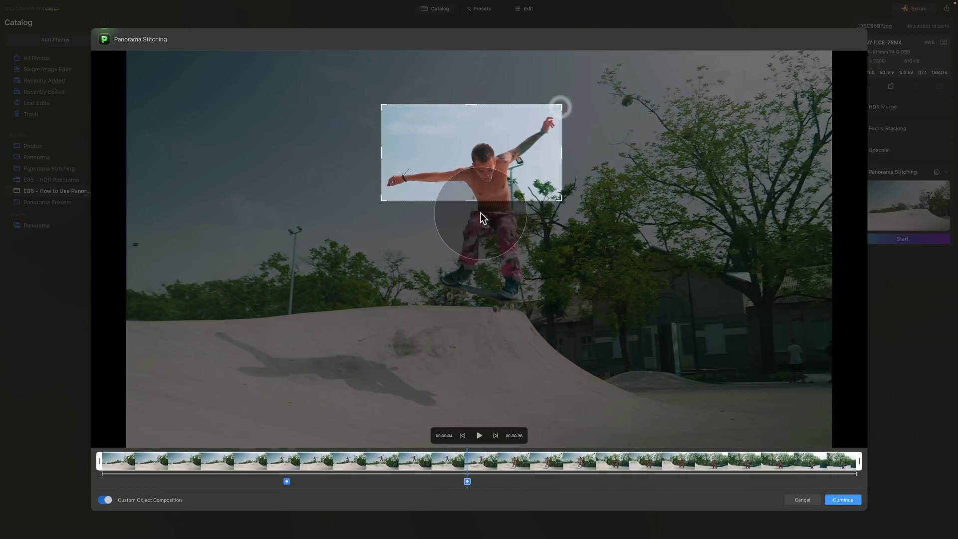
drag(464, 201, 494, 319)
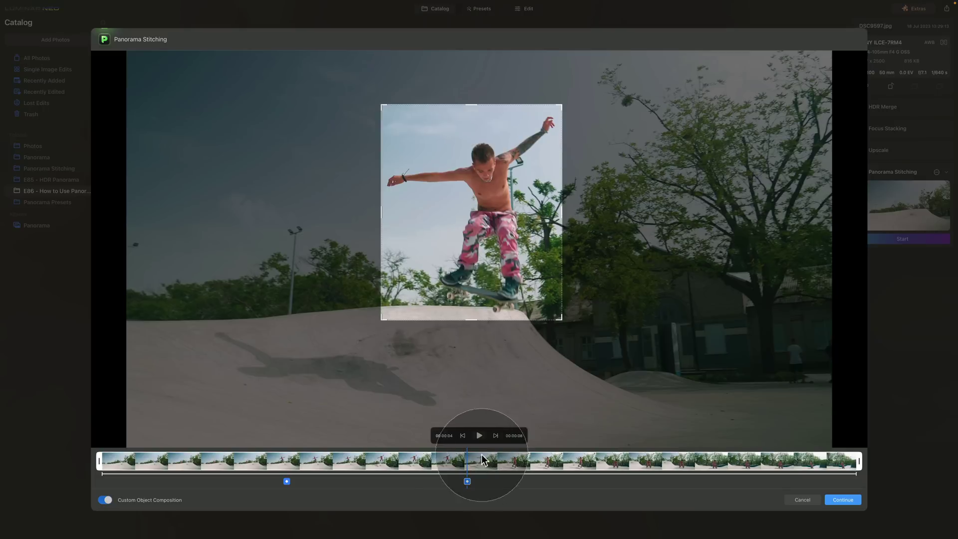
mouse_move(466, 460)
mouse_down()
mouse_move(625, 459)
mouse_move(609, 458)
mouse_up()
Add a marker at 6 seconds and fit its object box around the crouching skater.
click(609, 482)
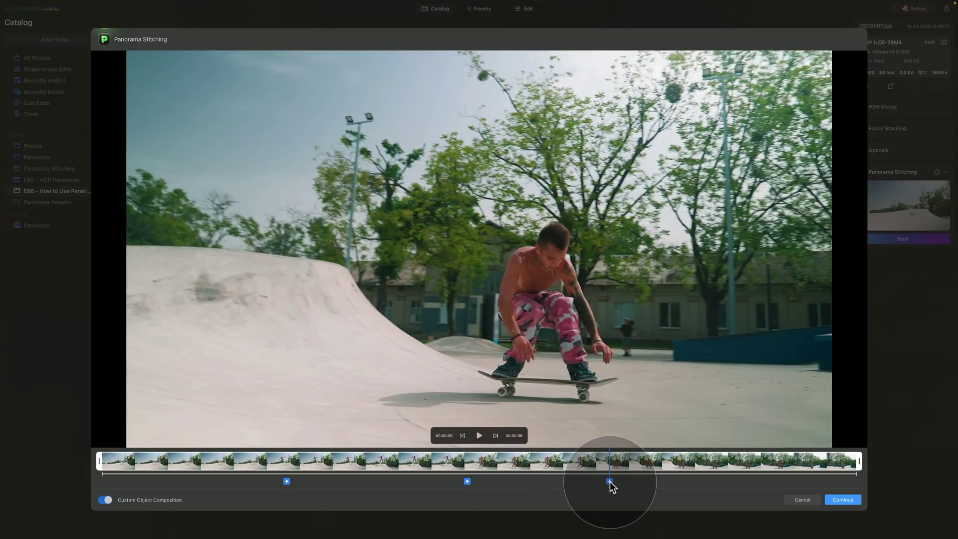
mouse_move(483, 248)
mouse_down()
mouse_move(504, 237)
mouse_move(533, 293)
mouse_move(626, 410)
mouse_up()
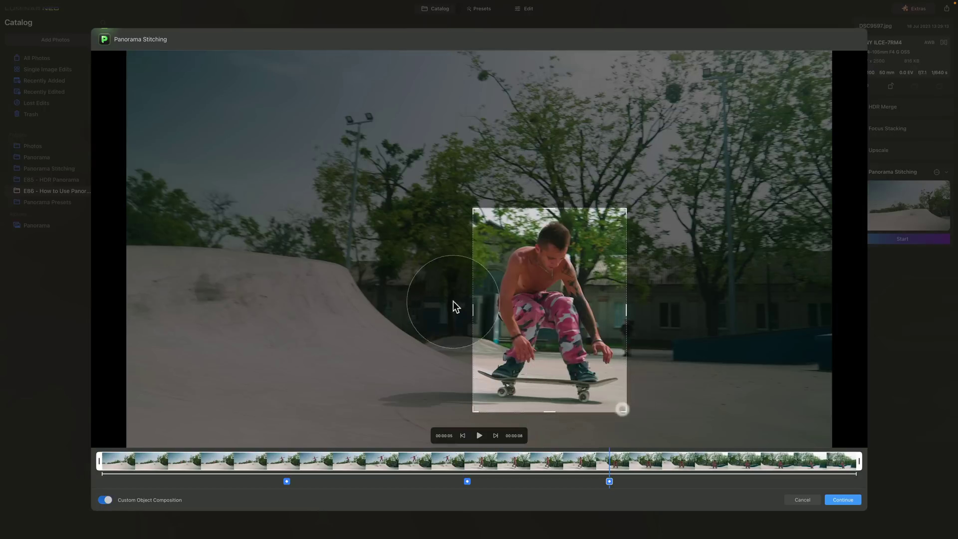
drag(474, 310, 469, 309)
click(627, 463)
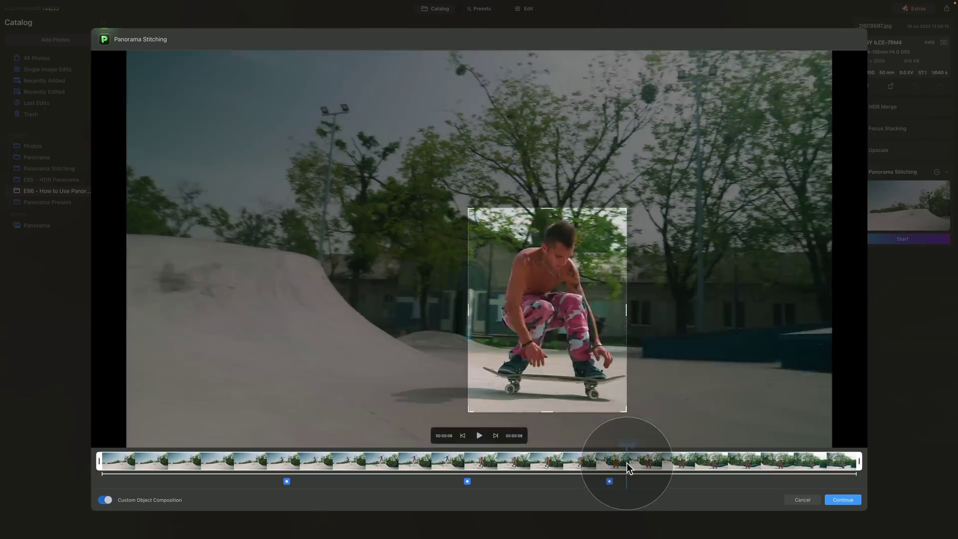
Add an object box over the skater at the clip's final frame.
drag(626, 463, 823, 464)
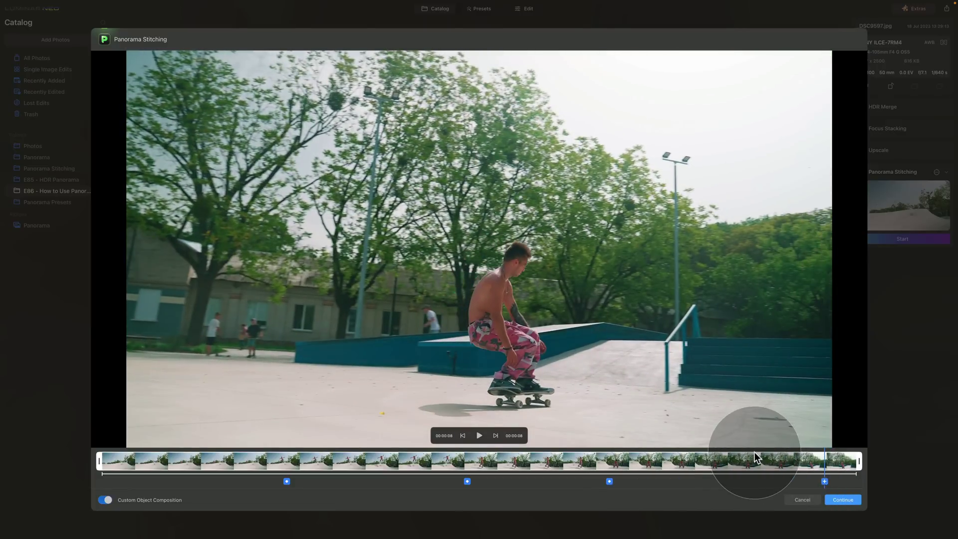
click(824, 480)
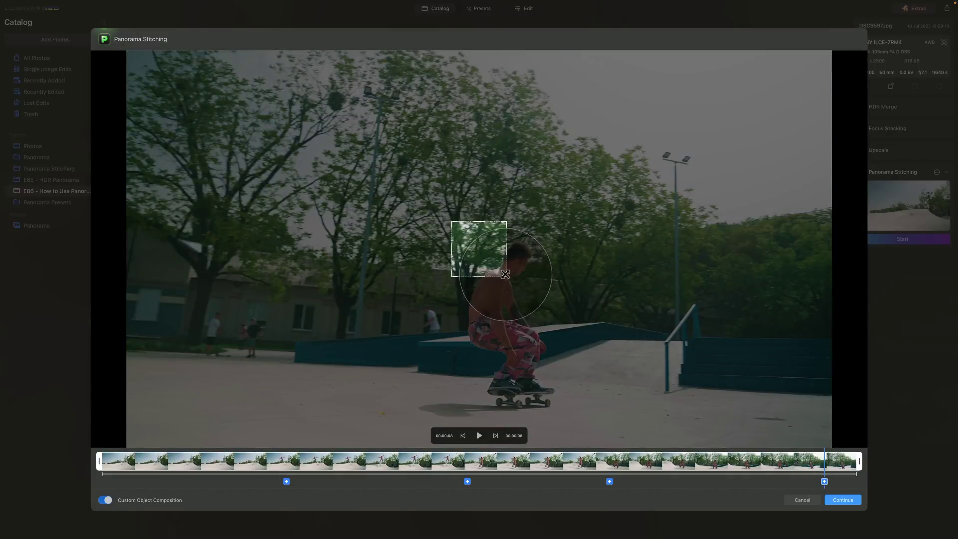
drag(504, 279, 565, 421)
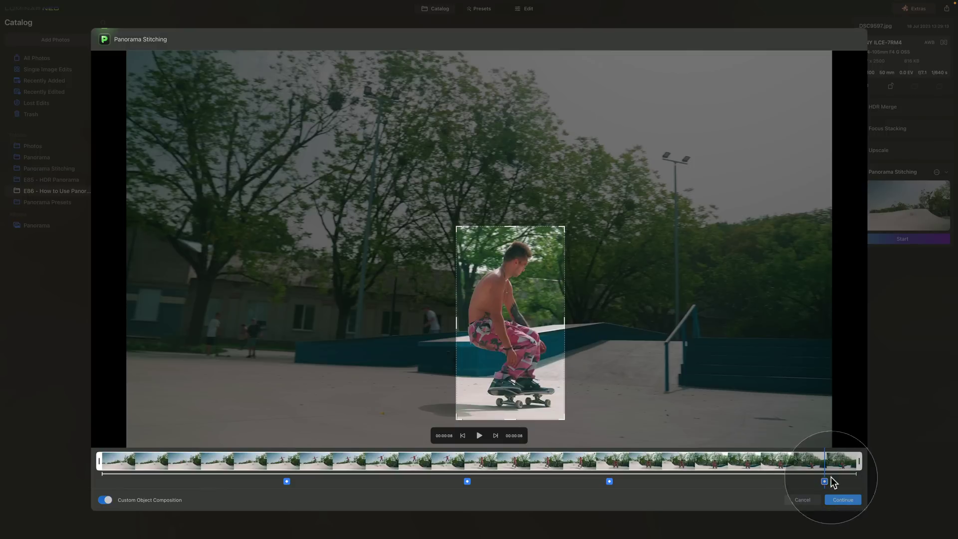
Continue to stitch the skateboard video with the custom object composition.
click(842, 500)
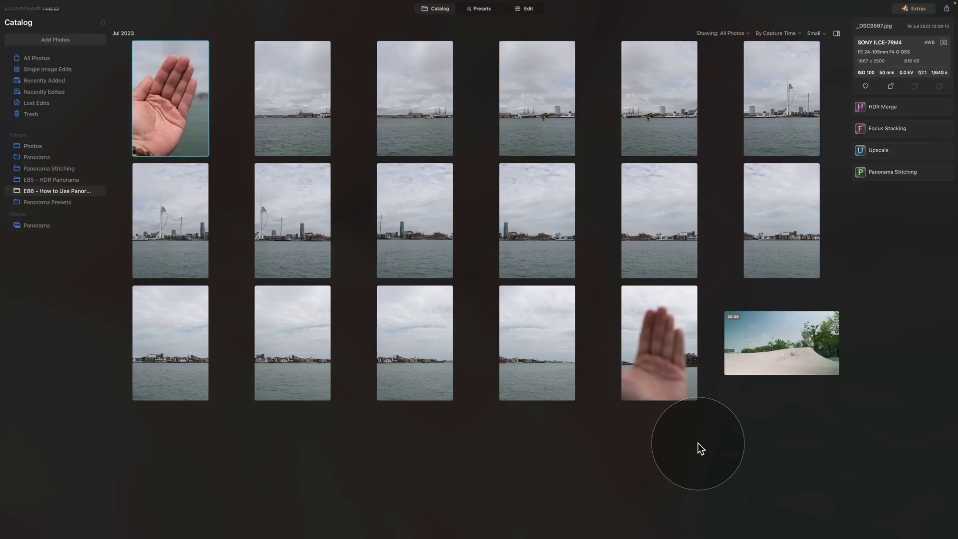
Select the 15 harbour photos and drop them onto the collapsed Panorama Stitching extension.
click(896, 172)
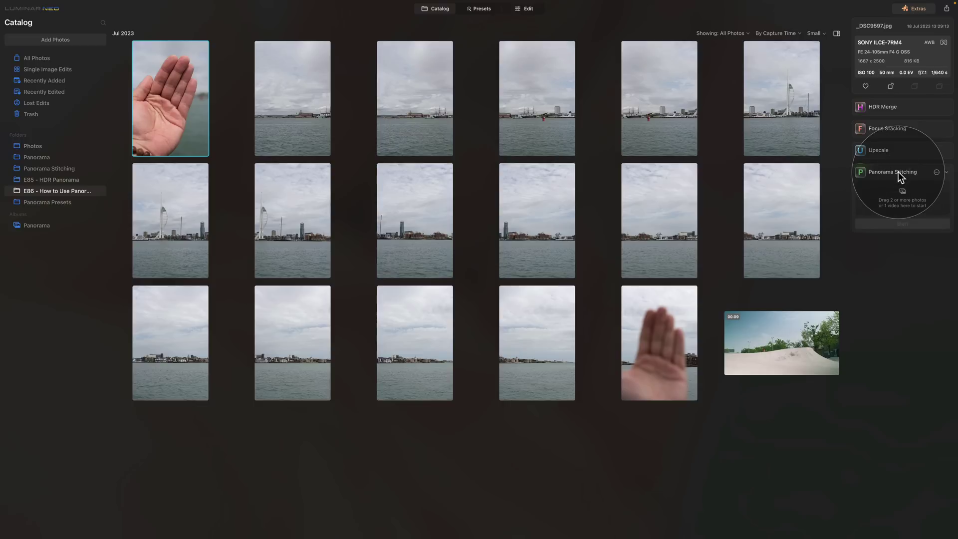
click(898, 172)
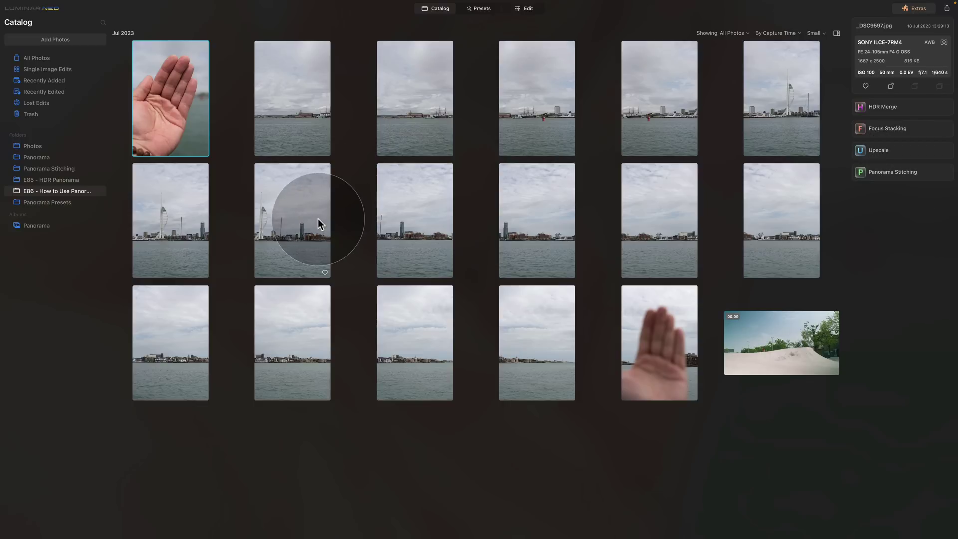
click(291, 96)
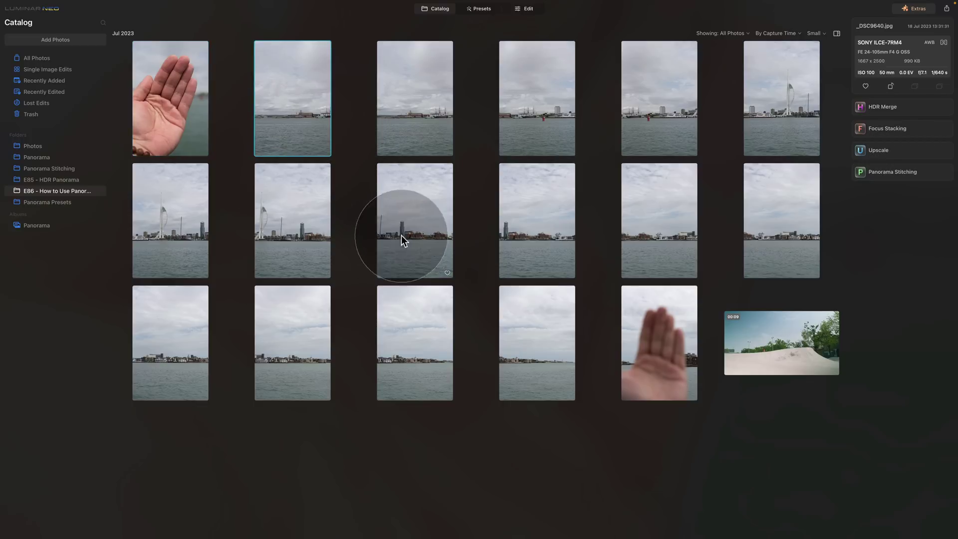
shift+click(532, 338)
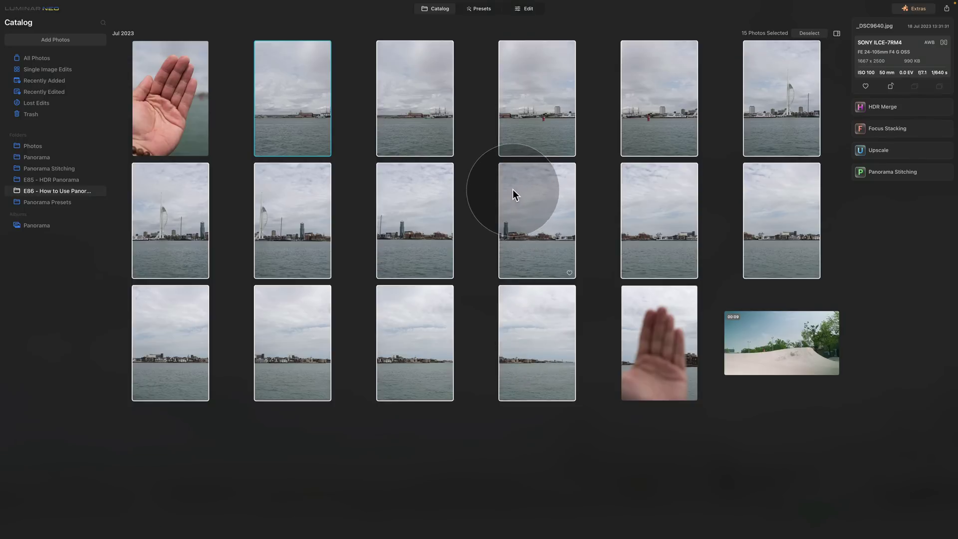
drag(530, 209, 884, 171)
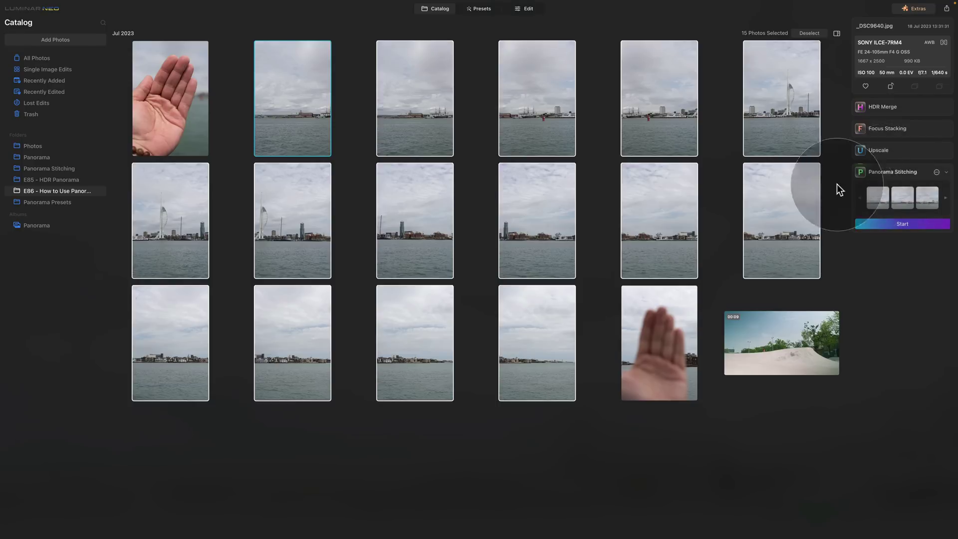
mouse_move(883, 203)
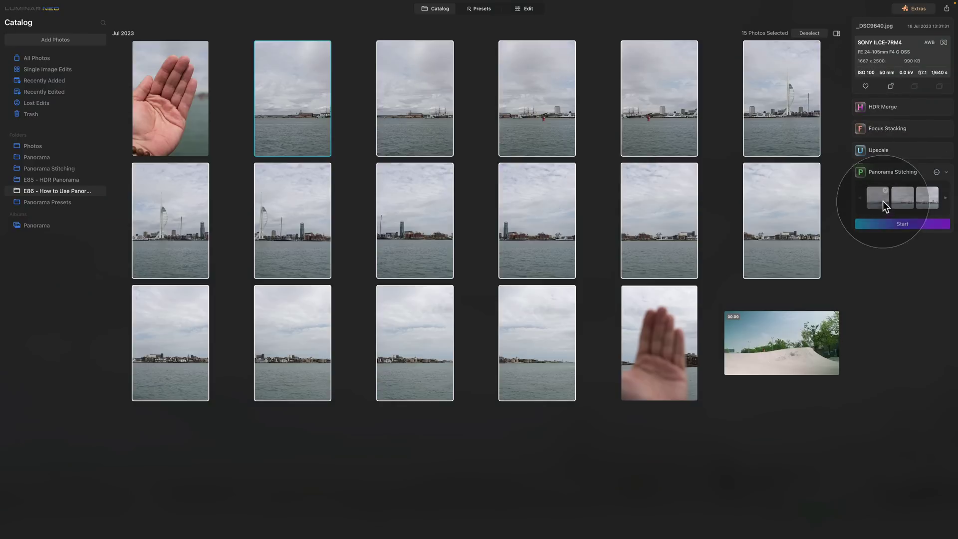
click(888, 171)
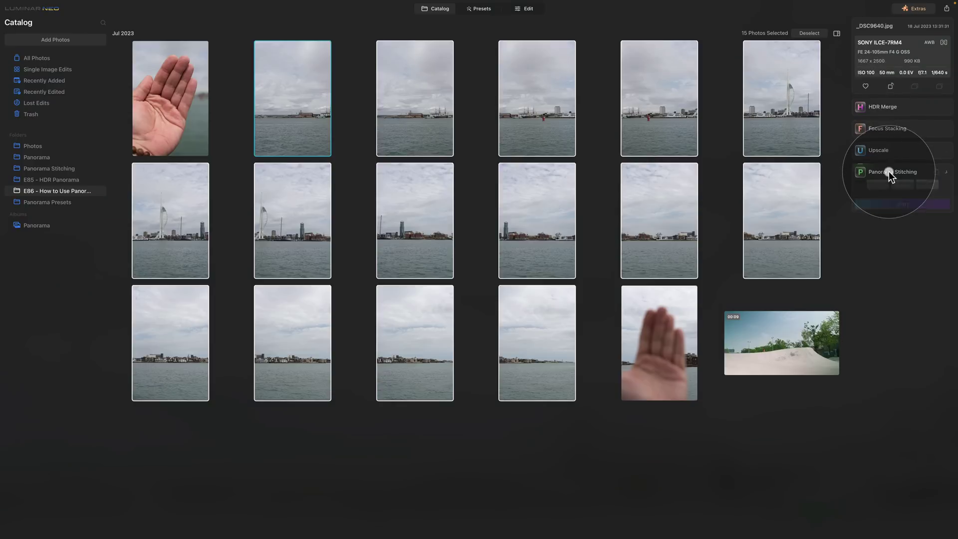
In the E85 - HDR Panorama folder, drop the first three bracketed shots onto collapsed HDR Merge.
click(62, 179)
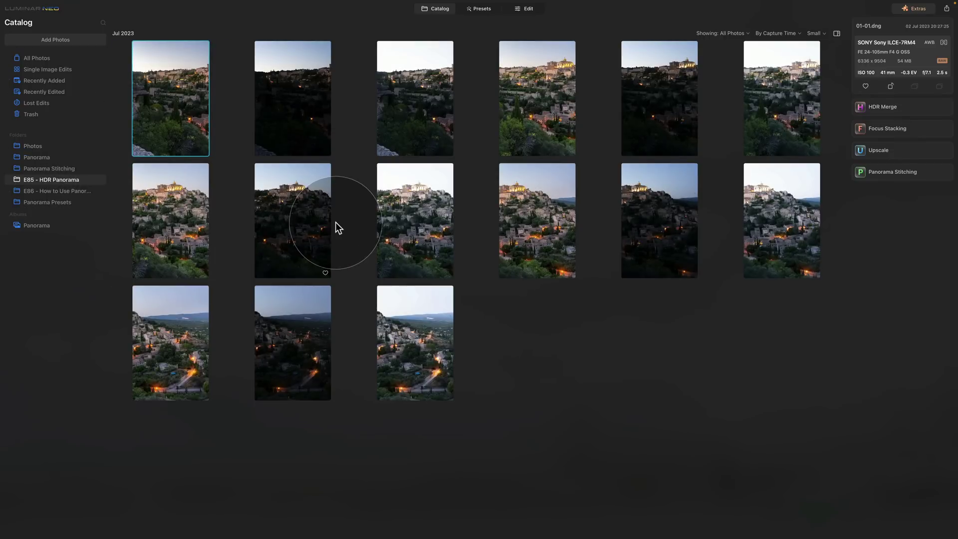
super+click(300, 101)
super+click(400, 89)
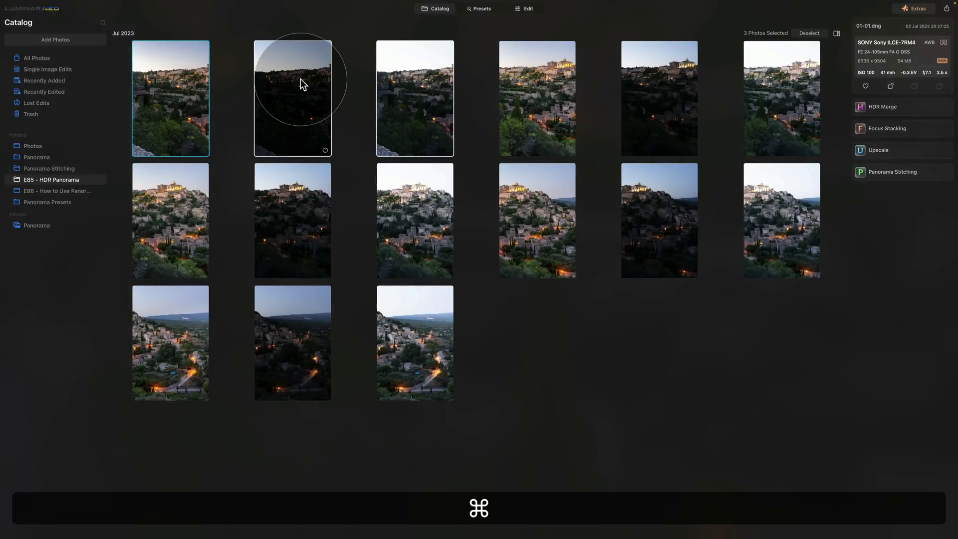
drag(287, 74, 896, 112)
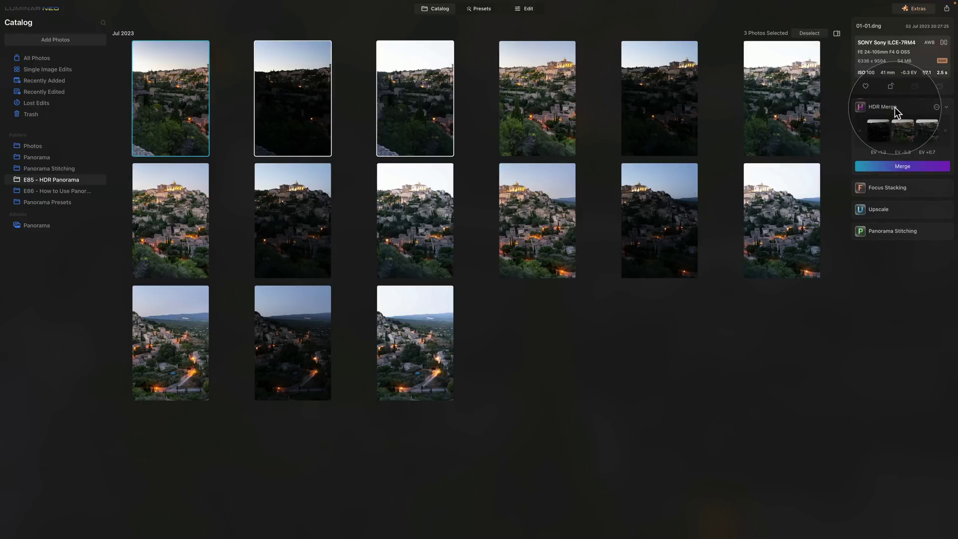